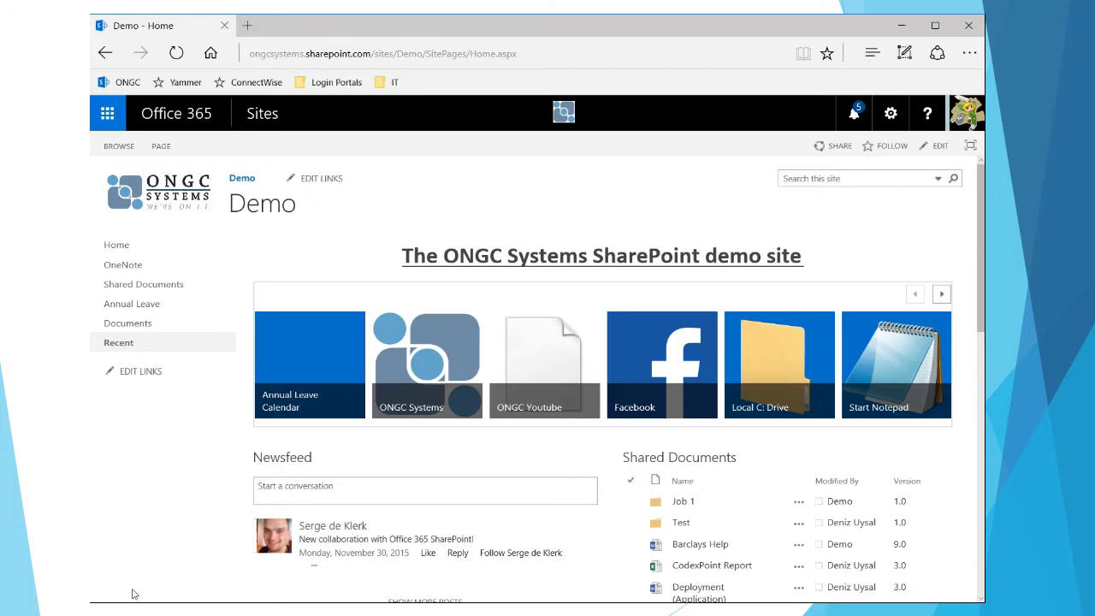
- Launch Word and resize its window to cover the browser window
{"action": "key", "text": "super"}
{"action": "type", "text": "word"}
{"action": "key", "text": "Return"}
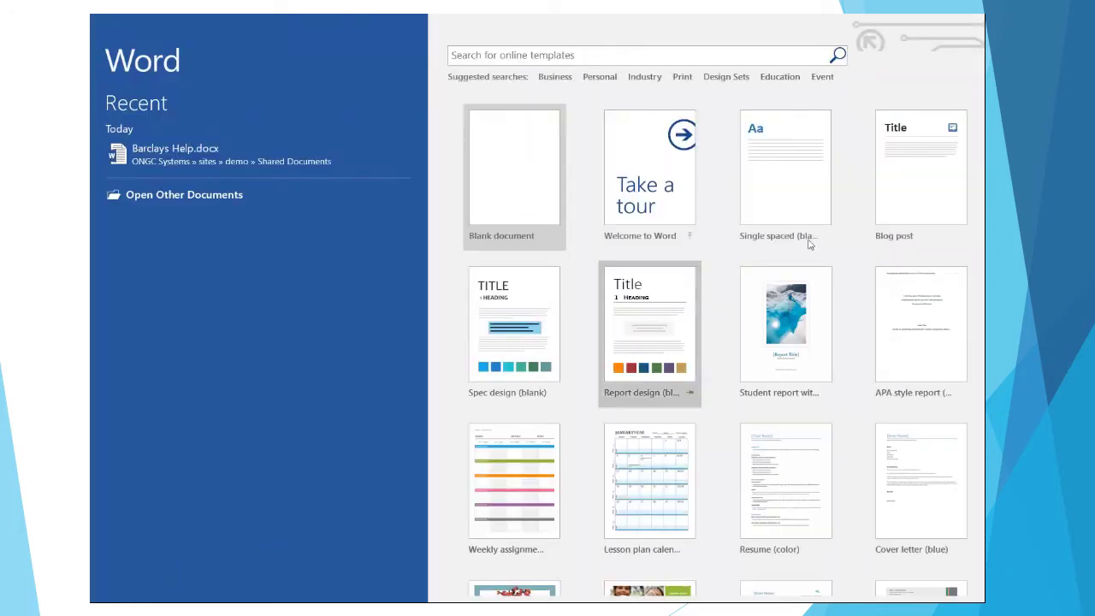
{"action": "left_click_drag", "start_coordinate": [933, 26], "coordinate": [428, 40]}
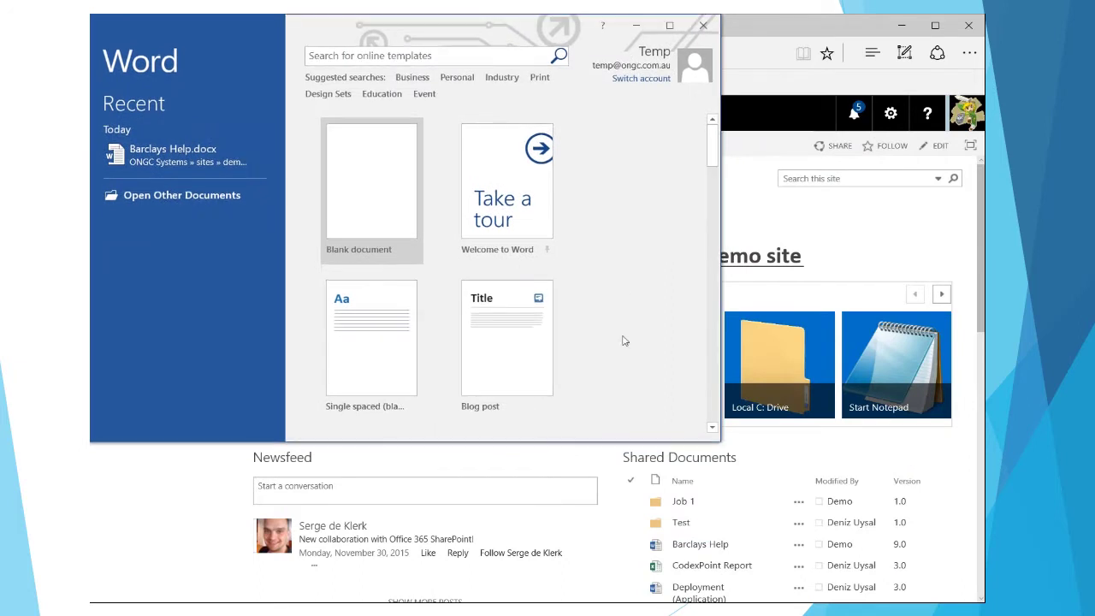
{"action": "left_click_drag", "start_coordinate": [721, 440], "coordinate": [973, 457]}
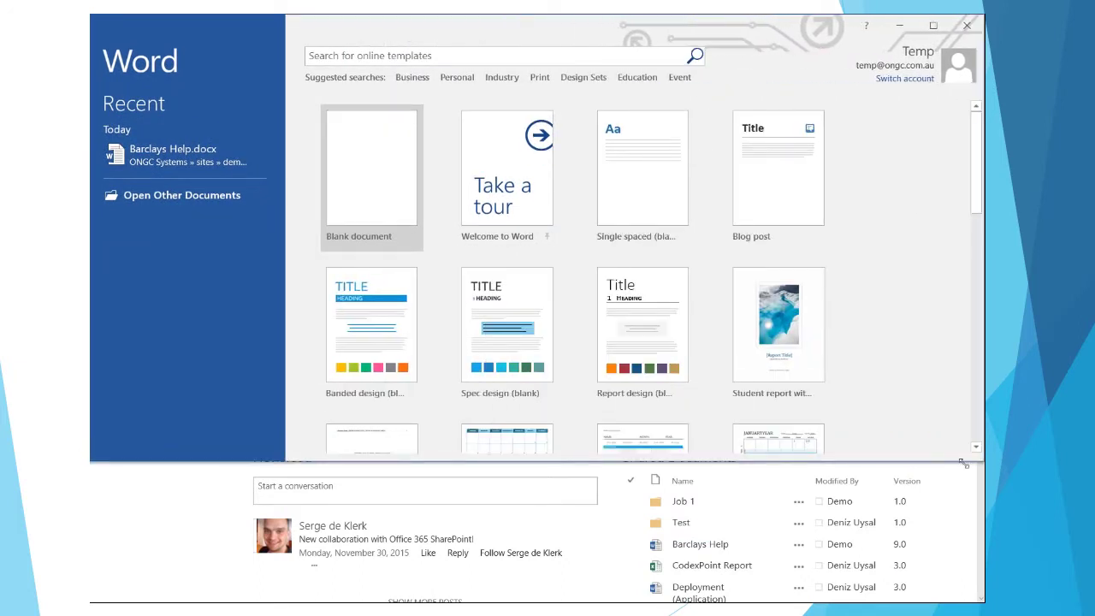
{"action": "double_click", "coordinate": [840, 462]}
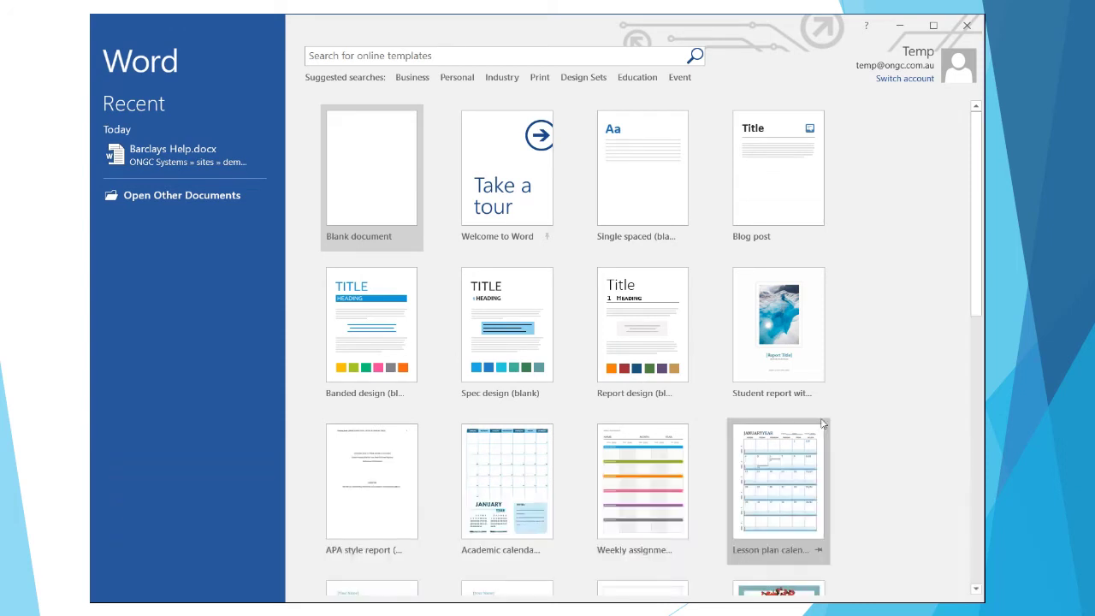
- Create a blank document containing the text "This is a test document"
{"action": "left_click", "coordinate": [370, 176]}
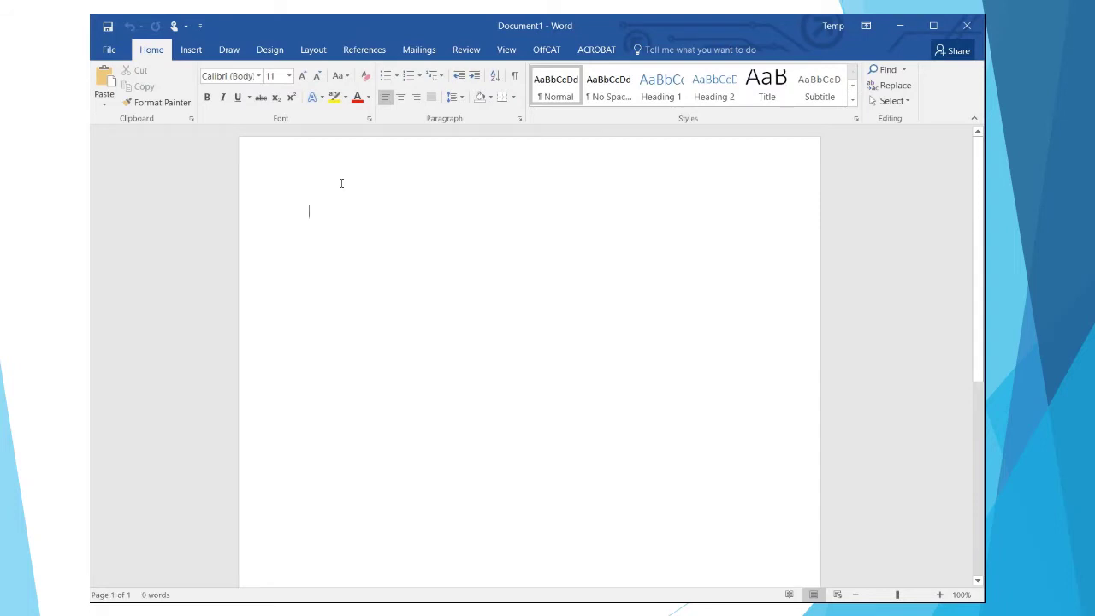
{"action": "type", "text": "This is a "}
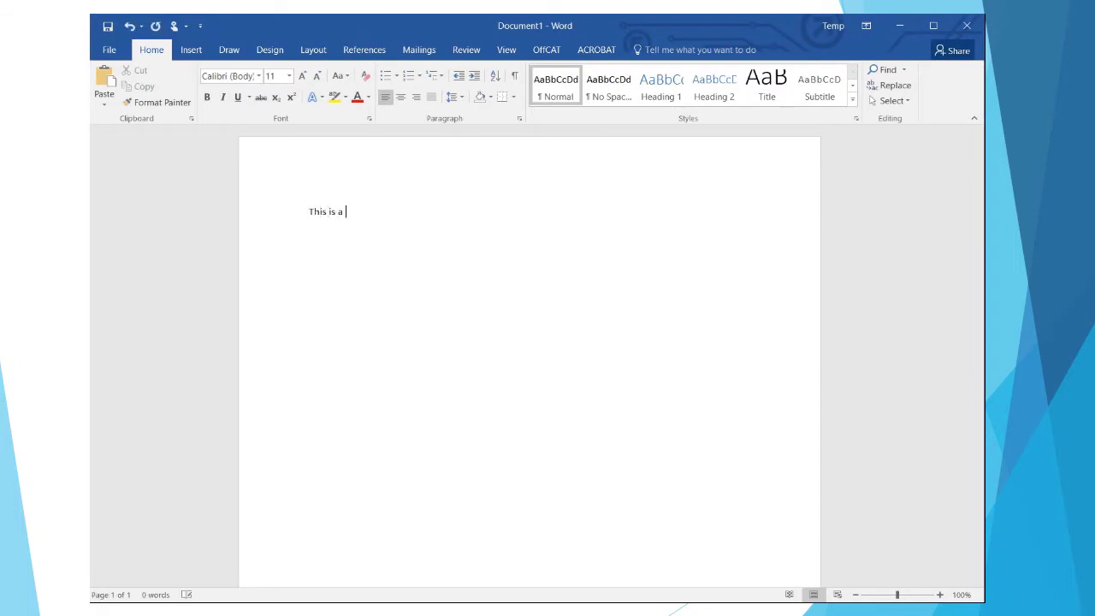
{"action": "type", "text": "test document"}
- Choose the demo site's Shared Documents library under Sites - ONGC Systems as the save location
{"action": "left_click", "coordinate": [110, 50]}
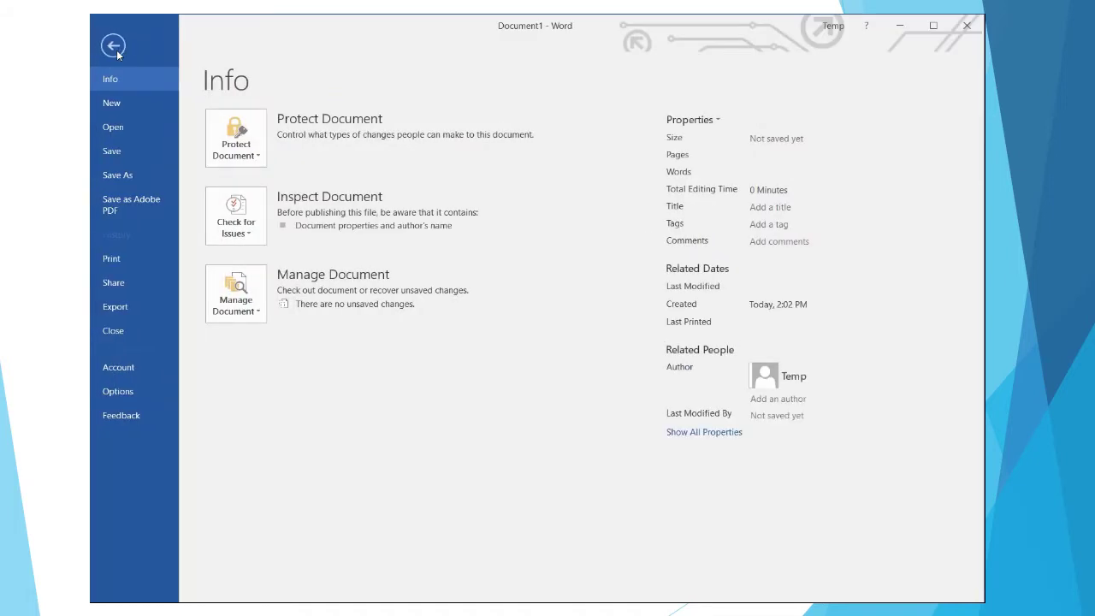
{"action": "left_click", "coordinate": [142, 174]}
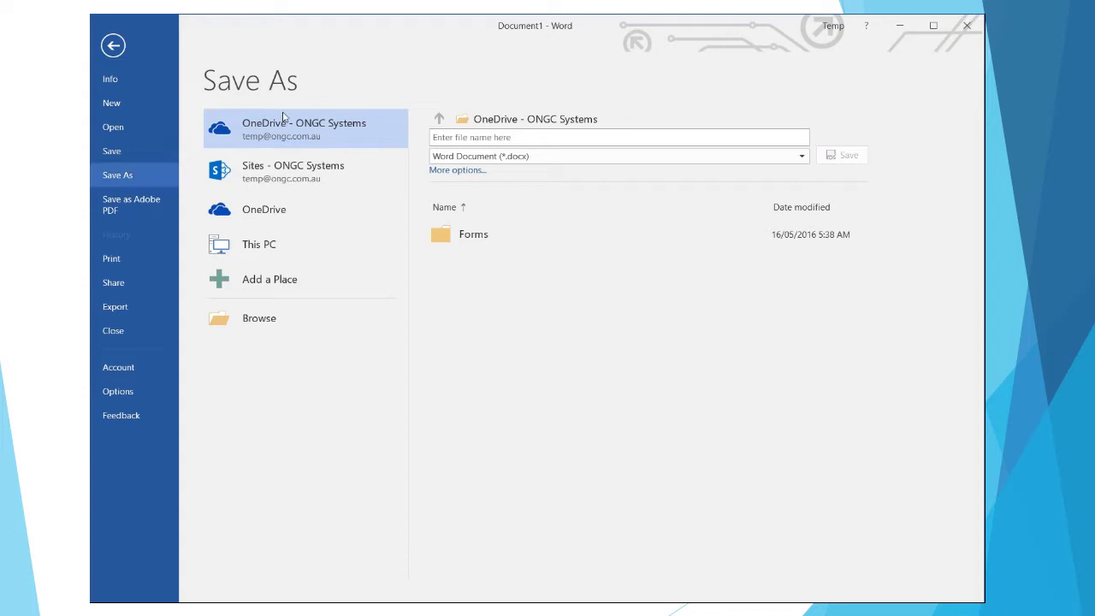
{"action": "left_click", "coordinate": [295, 171]}
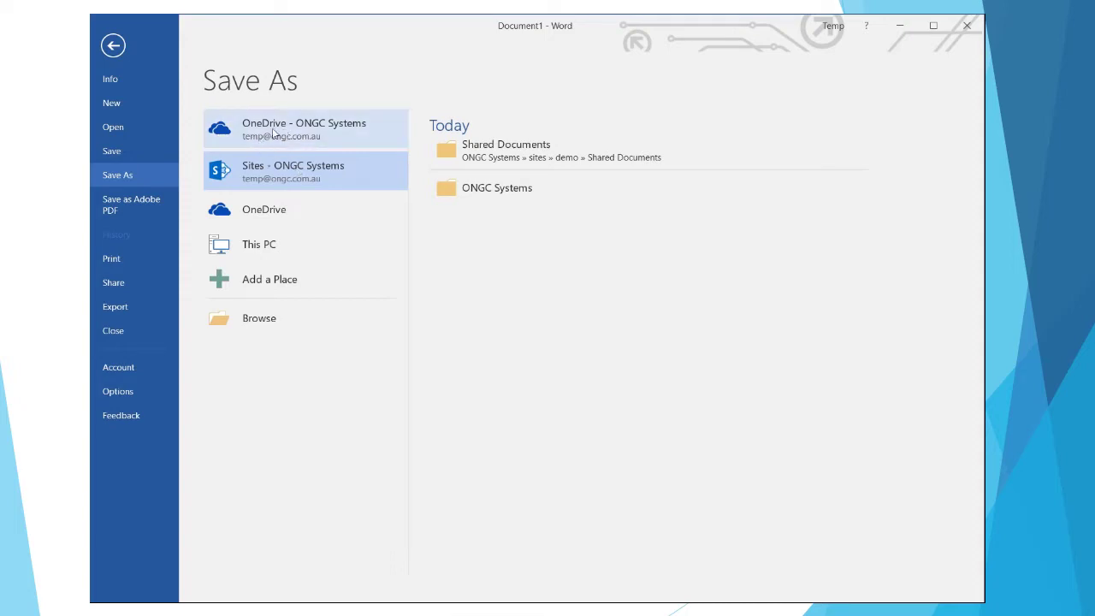
{"action": "left_click", "coordinate": [286, 137]}
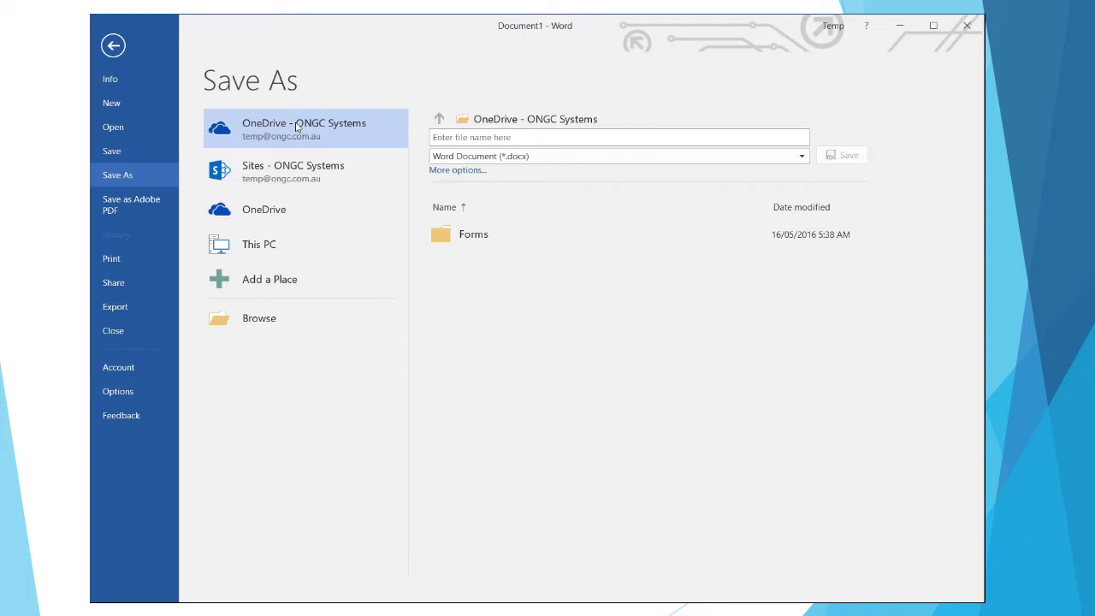
{"action": "left_click", "coordinate": [301, 171]}
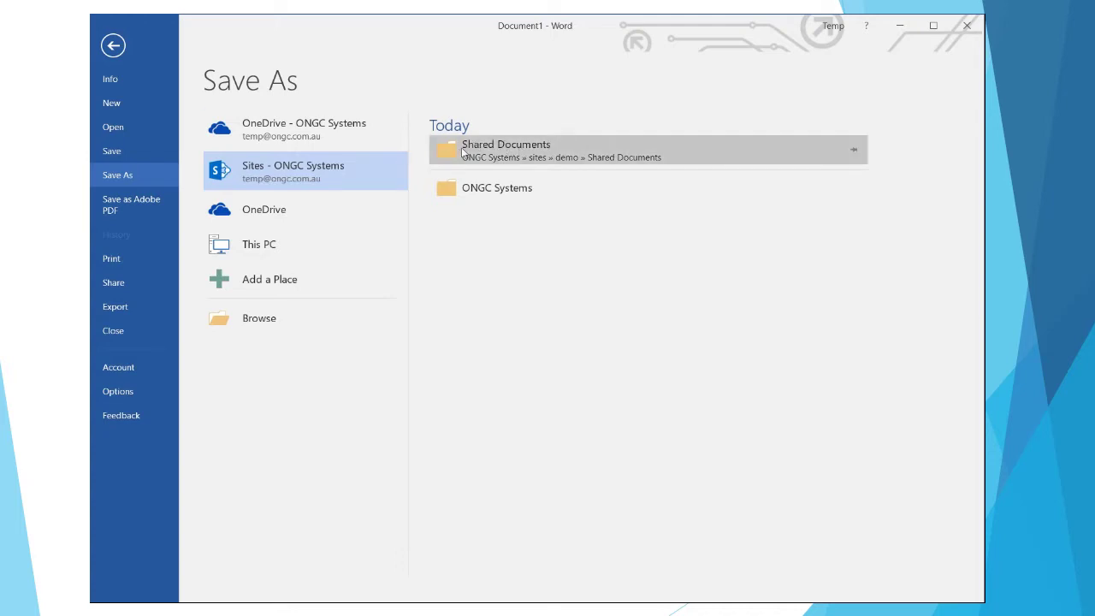
{"action": "left_click", "coordinate": [515, 151]}
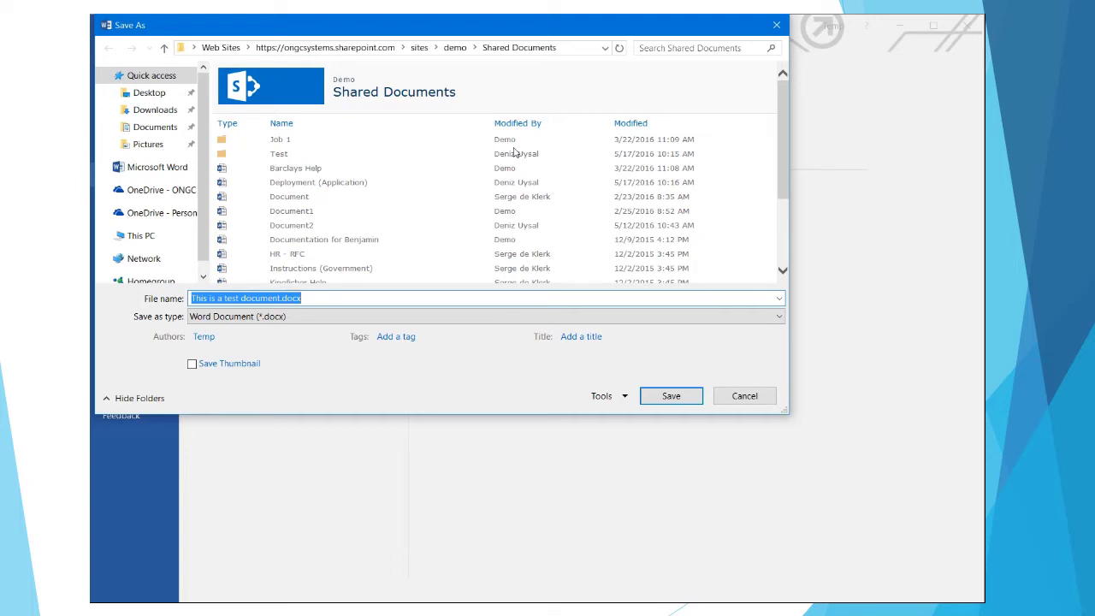
- Save the file to the library as a Word Document named "This is a test document.docx"
{"action": "mouse_move", "coordinate": [781, 161]}
{"action": "left_mouse_down"}
{"action": "mouse_move", "coordinate": [781, 230]}
{"action": "mouse_move", "coordinate": [786, 160]}
{"action": "left_mouse_up"}
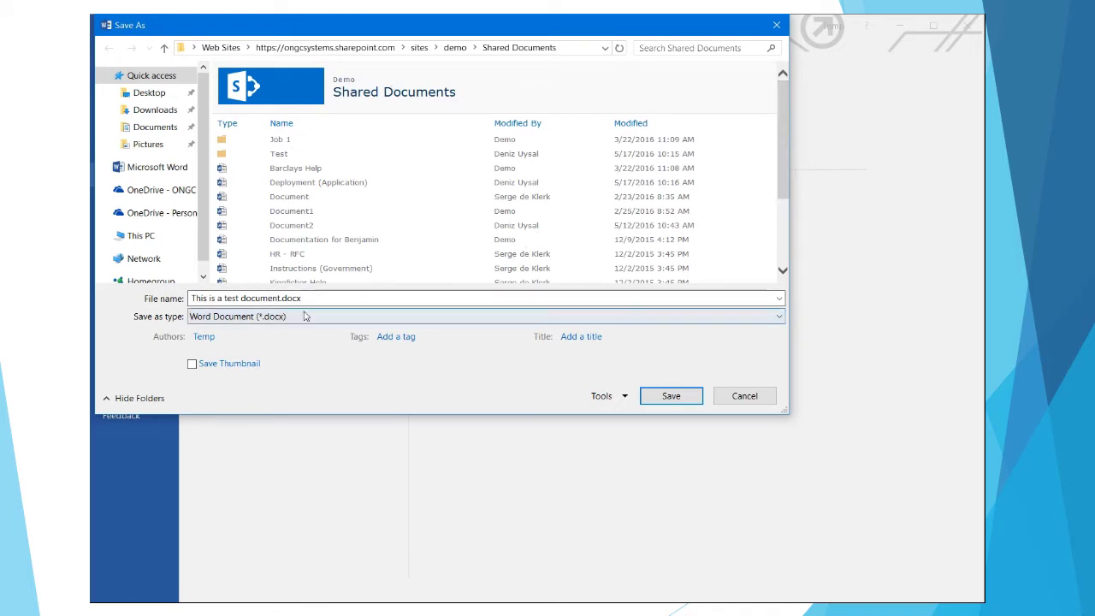
{"action": "left_click", "coordinate": [275, 298]}
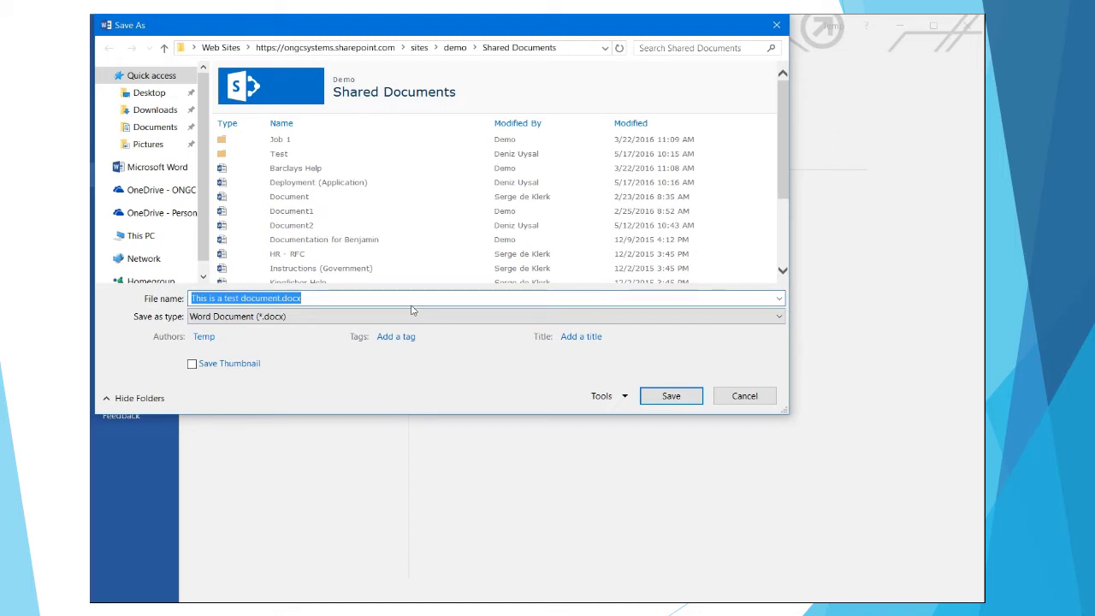
{"action": "left_click", "coordinate": [332, 299]}
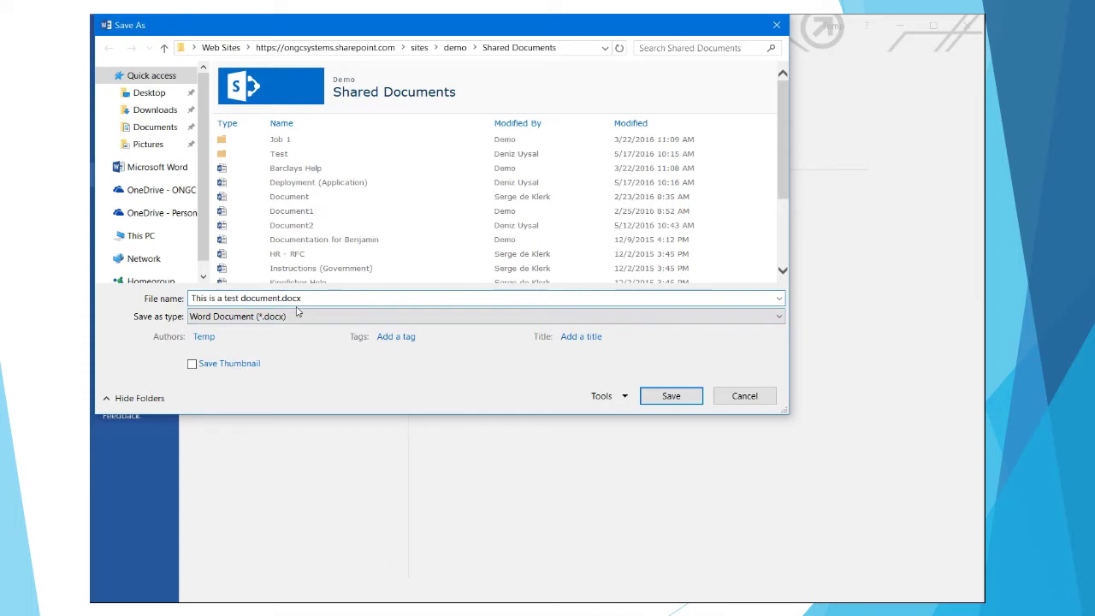
{"action": "left_click", "coordinate": [680, 404]}
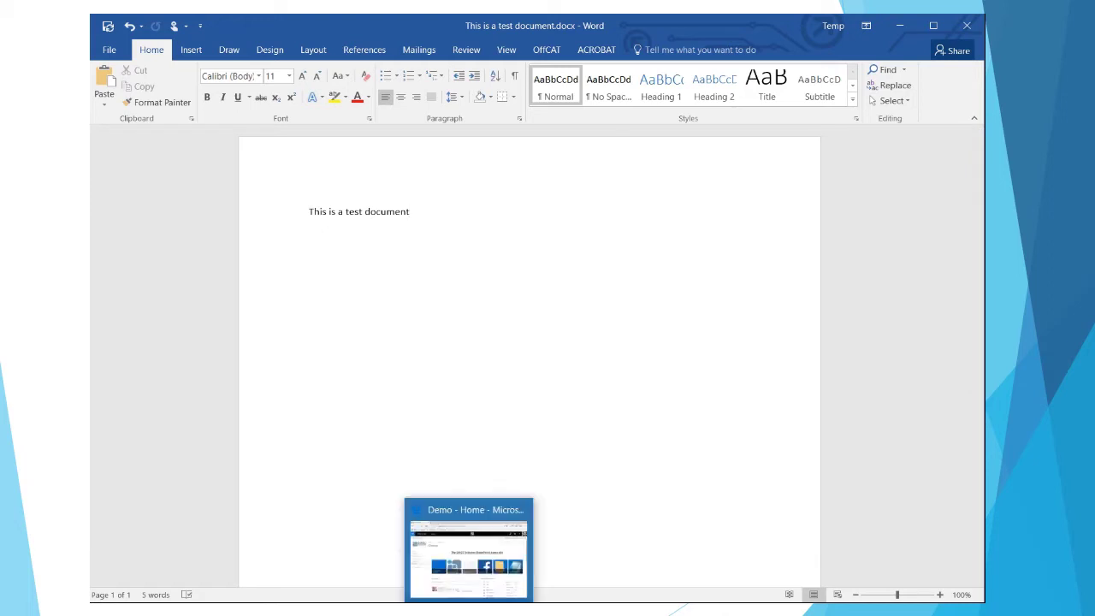
- Switch to the SharePoint site in the browser and open "This is a test document" from Shared Documents for editing in desktop Word
{"action": "left_click", "coordinate": [475, 527]}
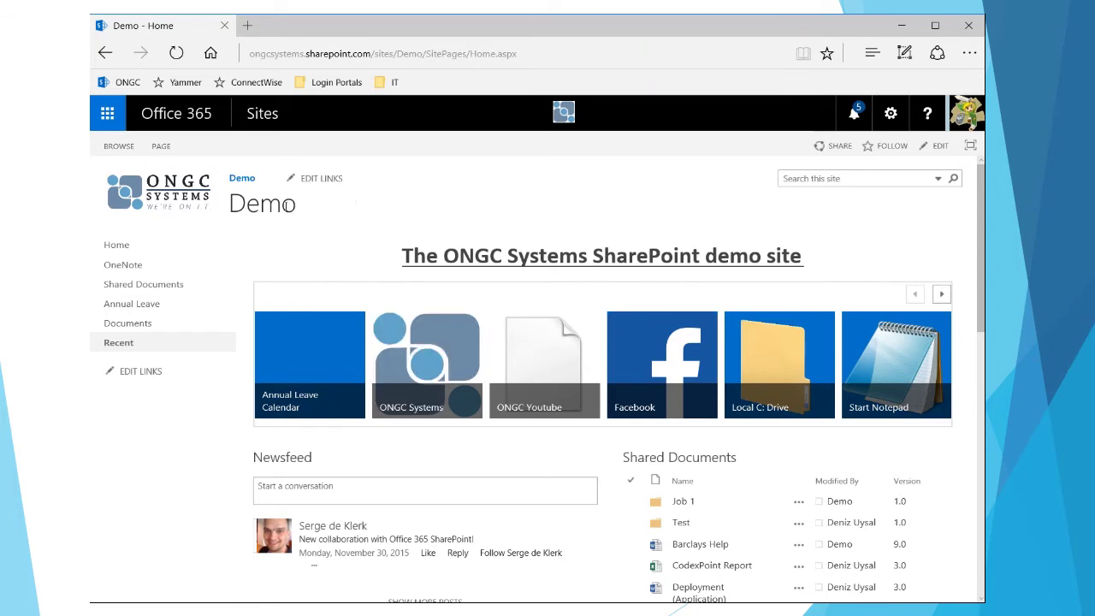
{"action": "left_click", "coordinate": [180, 293]}
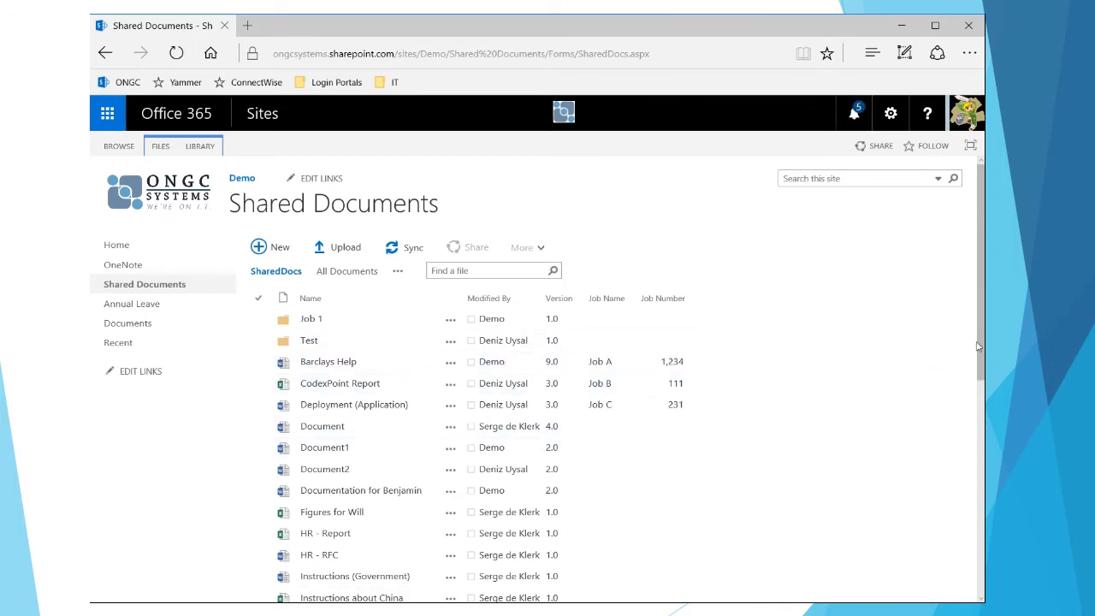
{"action": "left_click_drag", "start_coordinate": [980, 360], "coordinate": [952, 548]}
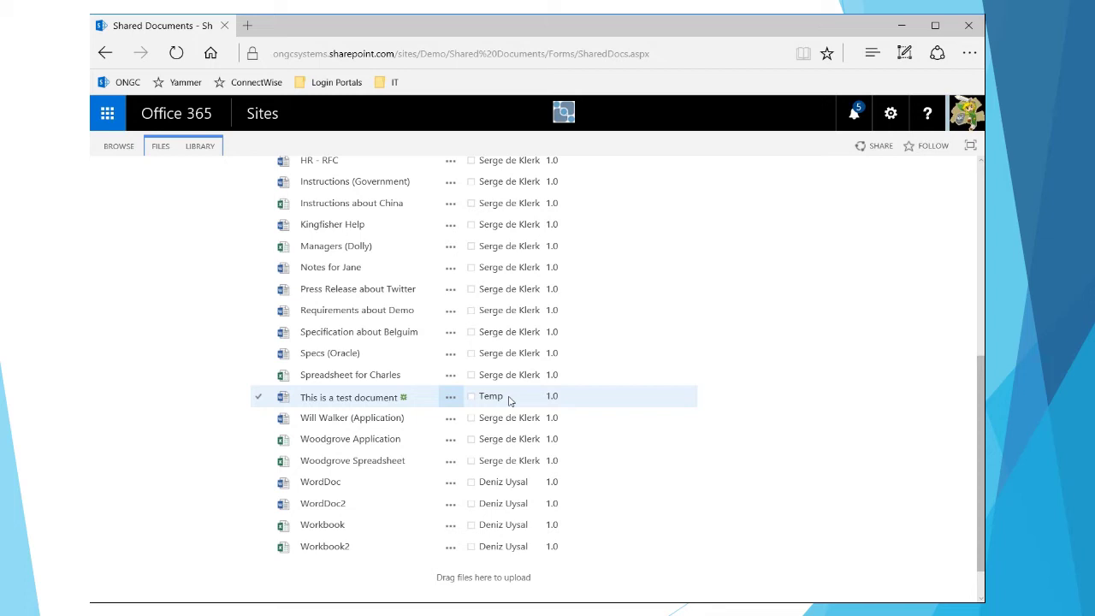
{"action": "left_click", "coordinate": [357, 397]}
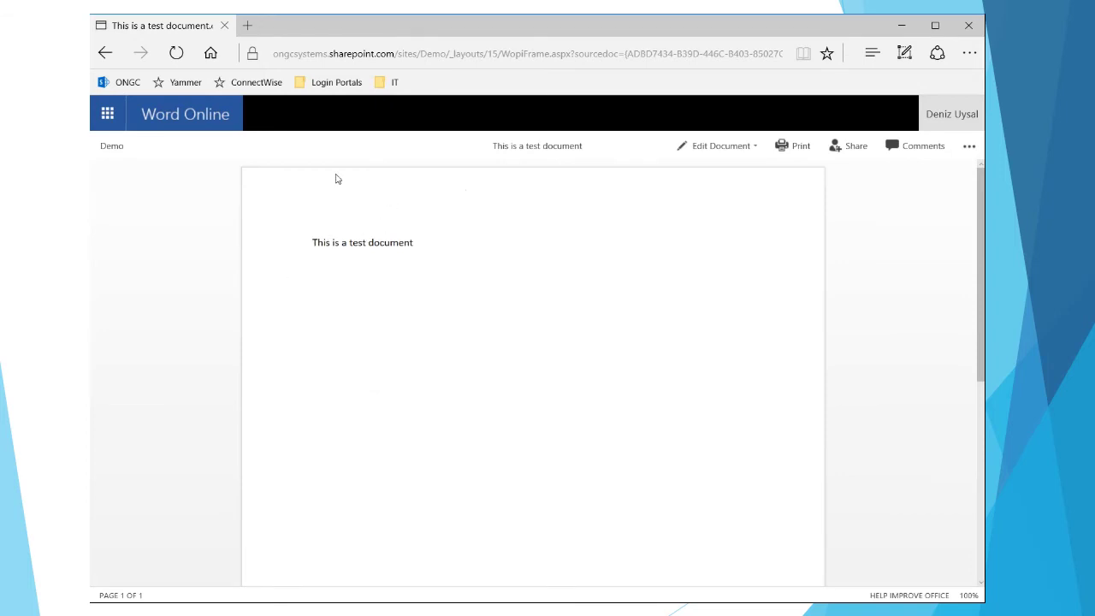
{"action": "left_click", "coordinate": [721, 147]}
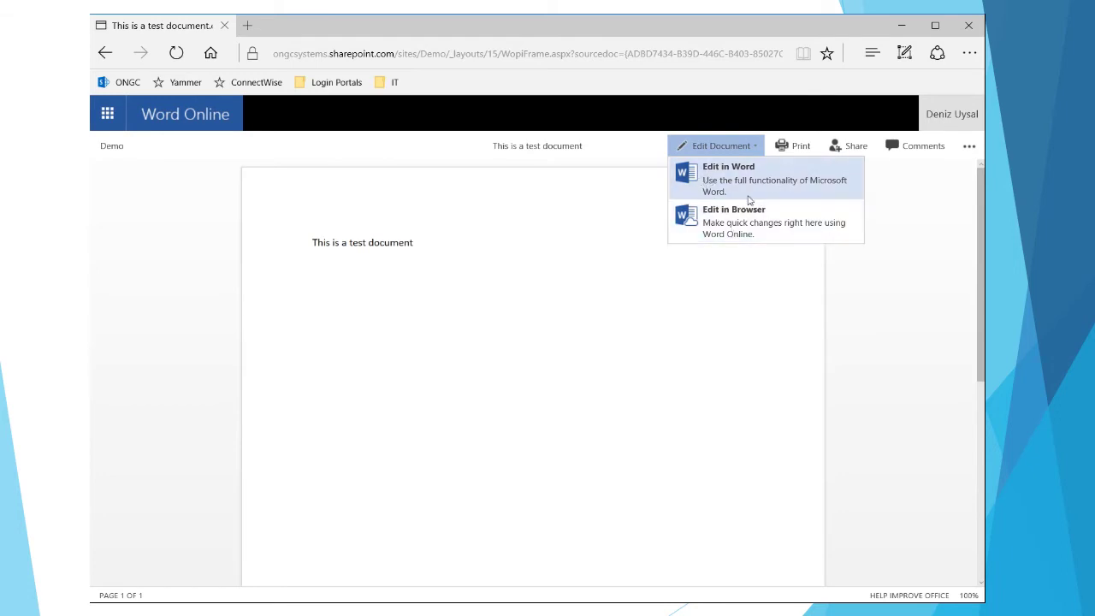
{"action": "left_click", "coordinate": [702, 180]}
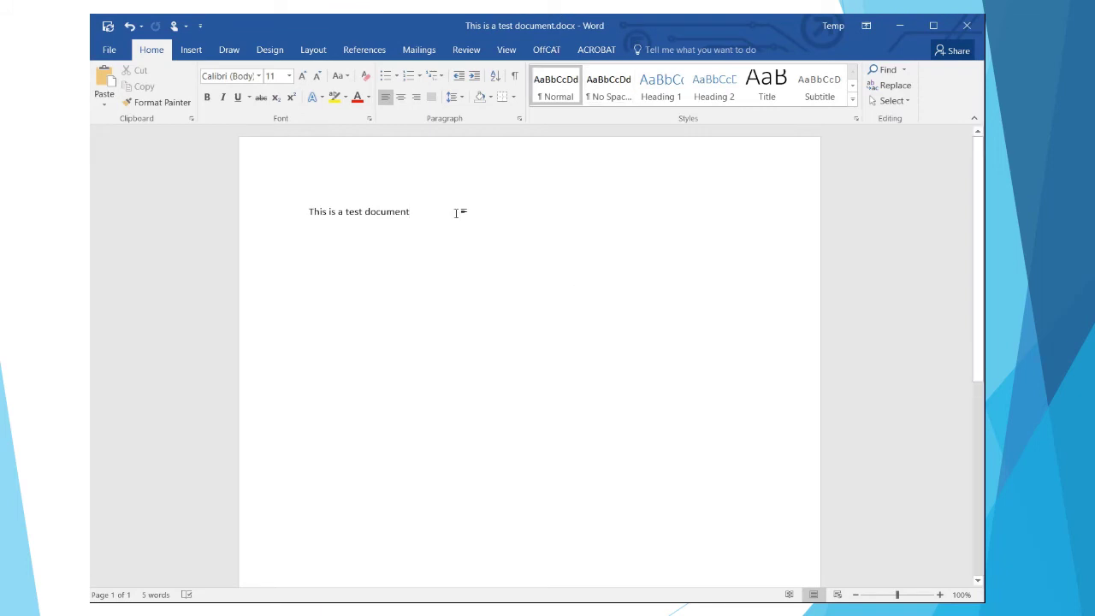
- Add the line "Edit" two lines below the existing text and close the saved document
{"action": "key", "text": "Return"}
{"action": "key", "text": "Return"}
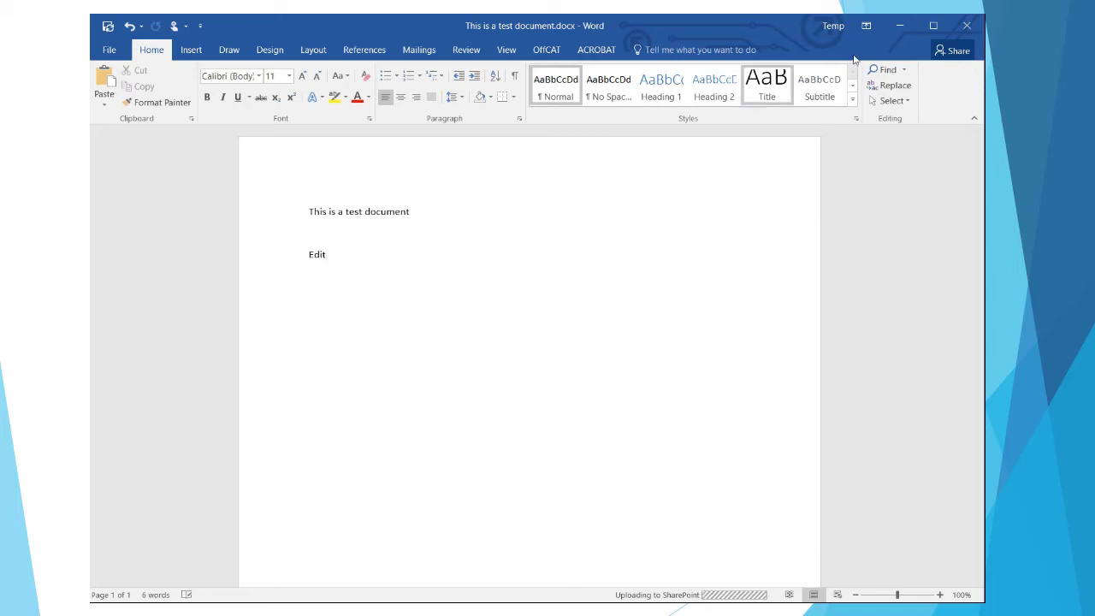
{"action": "left_click", "coordinate": [968, 27]}
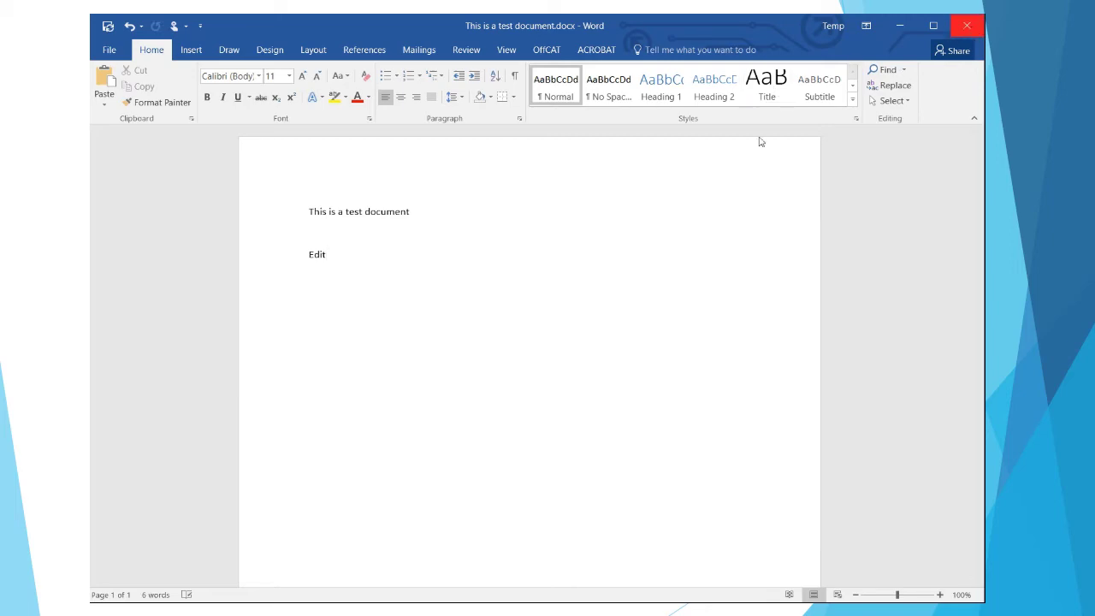
- Launch Excel and enlarge its window to cover most of the browser window
{"action": "key", "text": "super"}
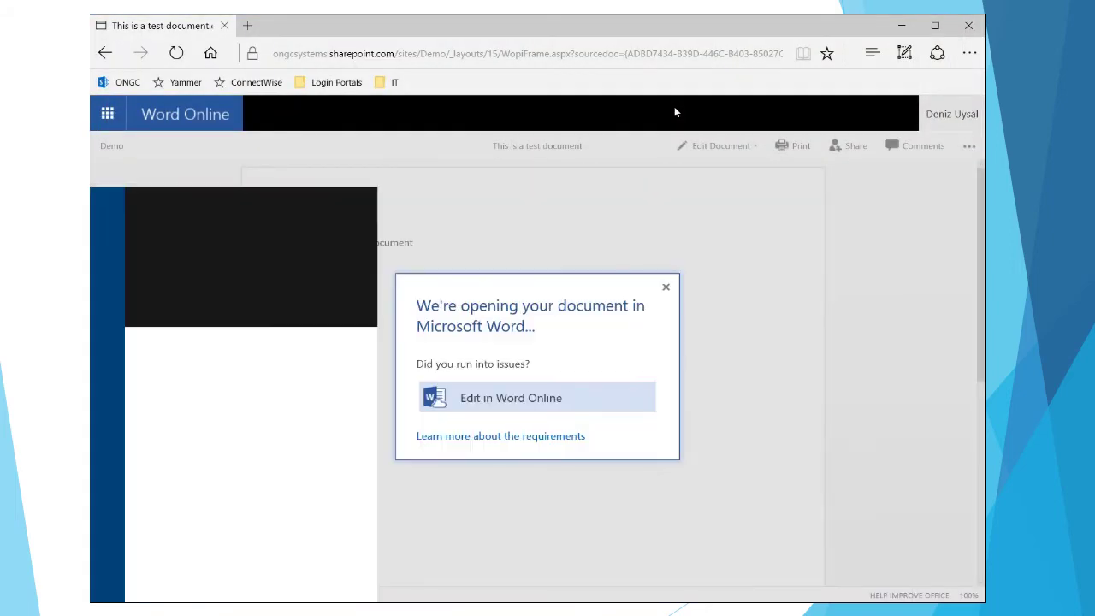
{"action": "type", "text": "excel"}
{"action": "key", "text": "Return"}
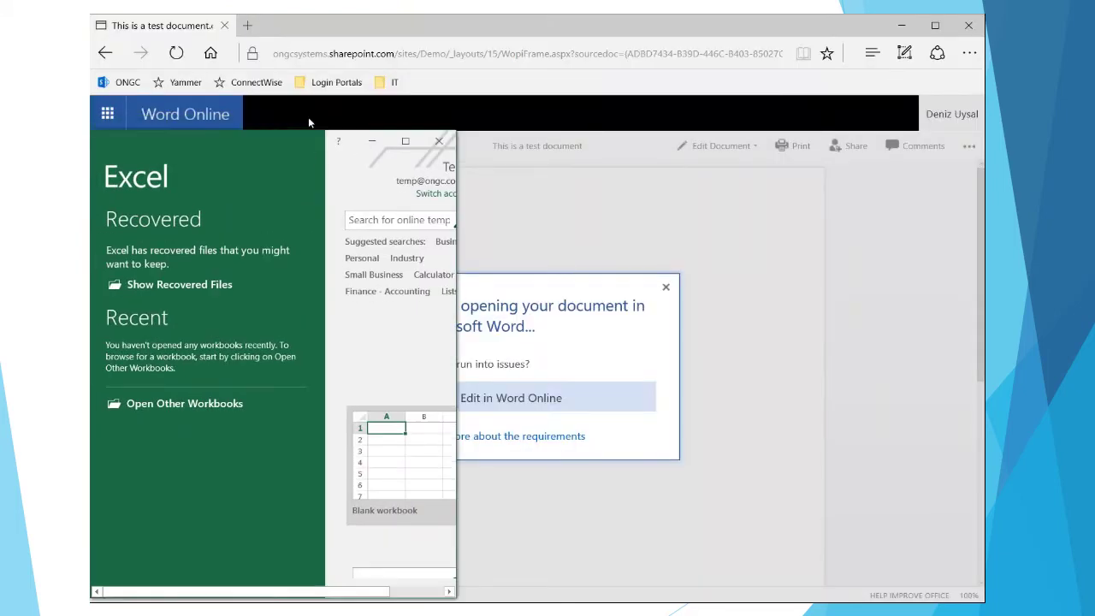
{"action": "left_click_drag", "start_coordinate": [308, 117], "coordinate": [331, 23]}
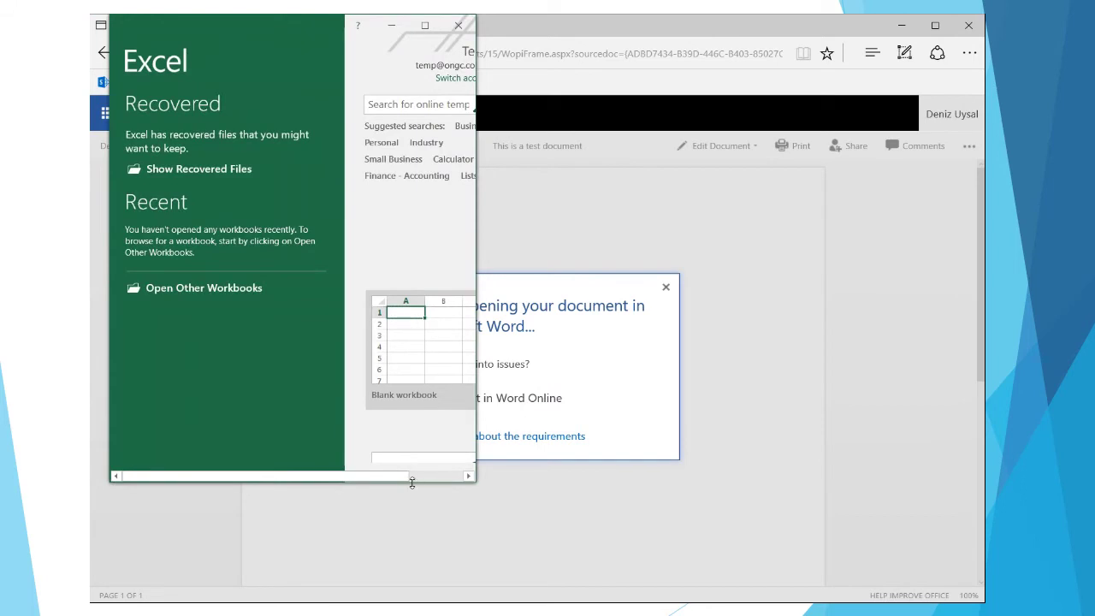
{"action": "left_click_drag", "start_coordinate": [476, 468], "coordinate": [980, 446]}
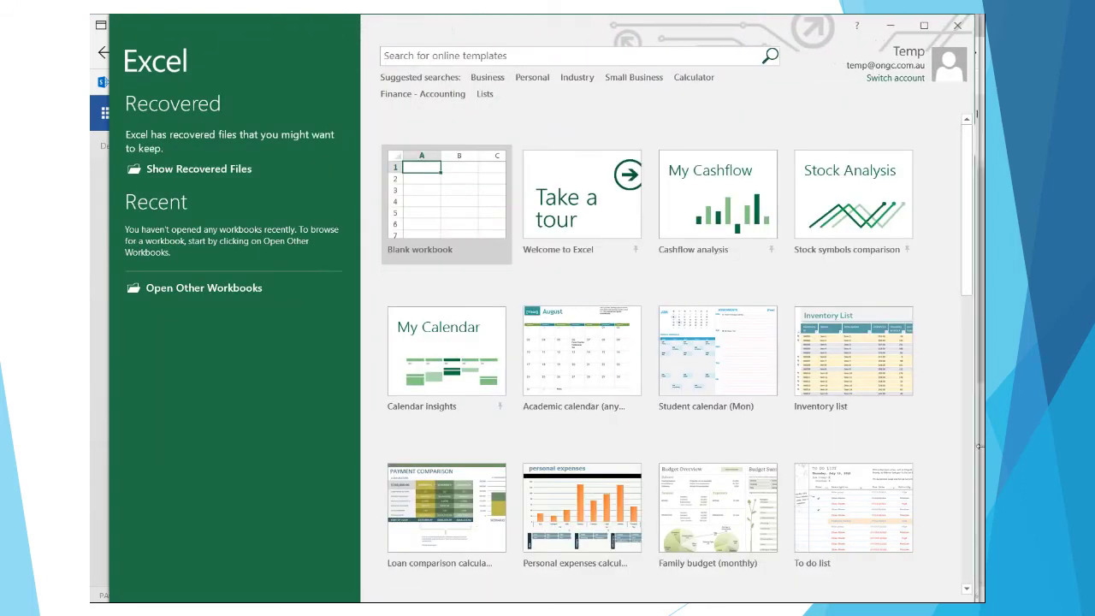
- Create a blank workbook and dismiss Document Recovery, choosing to remove the recovered files
{"action": "left_click", "coordinate": [391, 192]}
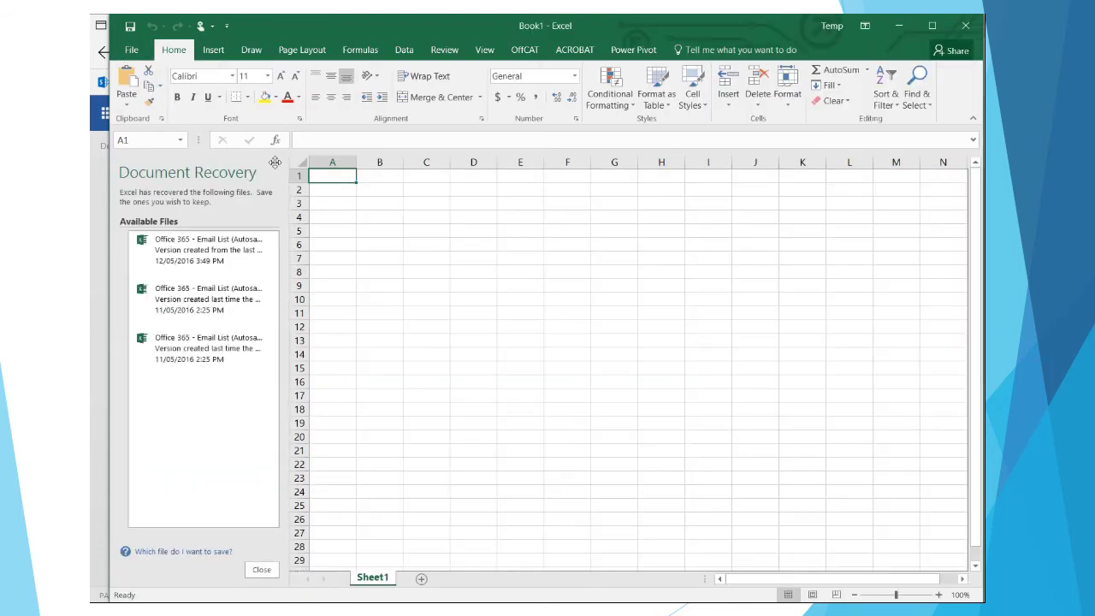
{"action": "left_click", "coordinate": [262, 569]}
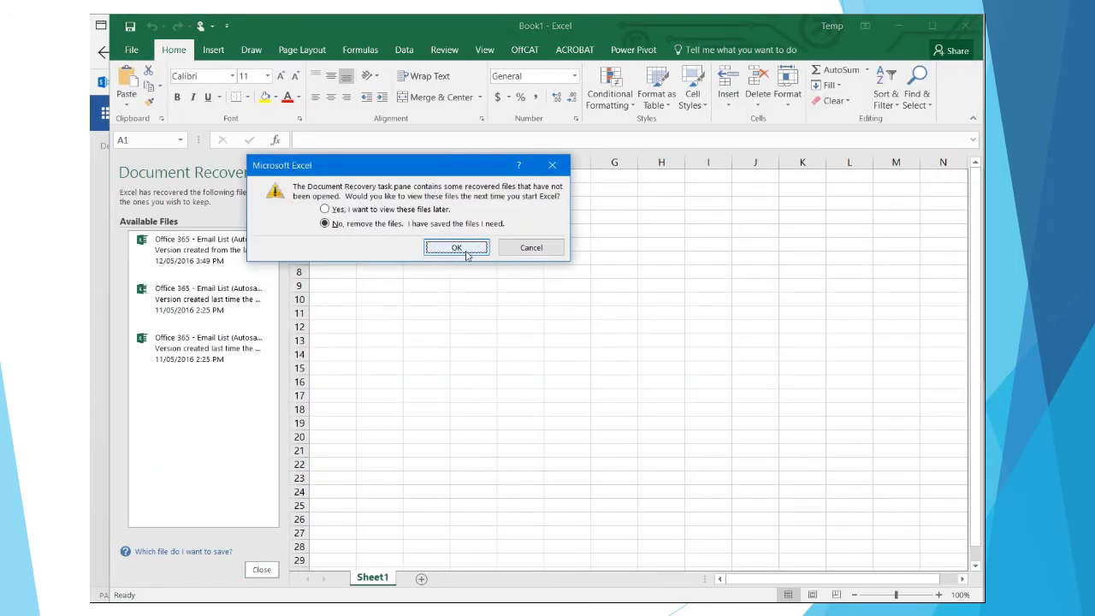
{"action": "left_click", "coordinate": [466, 247]}
- Examine the Save As locations, including Sites - ONGC Systems, and the Open locations for workbooks, and close Excel without saving
{"action": "left_click", "coordinate": [130, 49]}
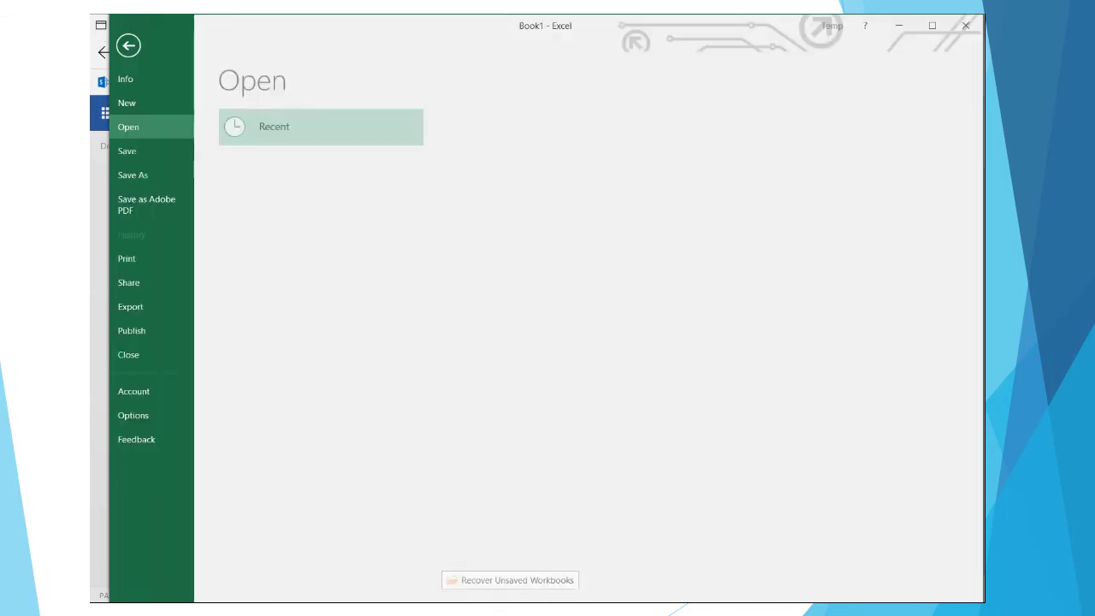
{"action": "left_click", "coordinate": [149, 174]}
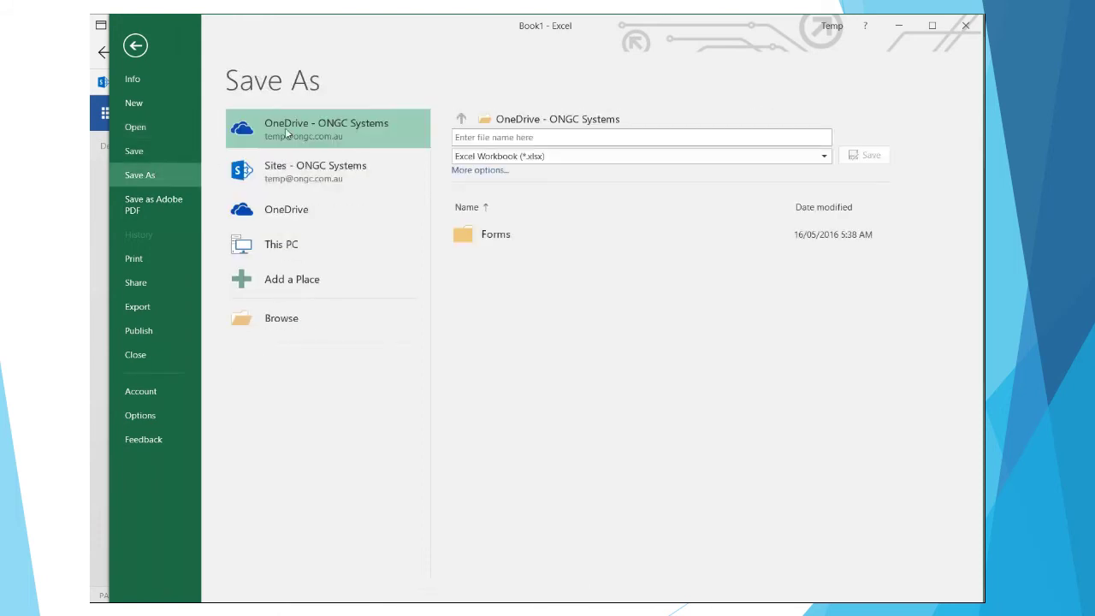
{"action": "left_click", "coordinate": [317, 167]}
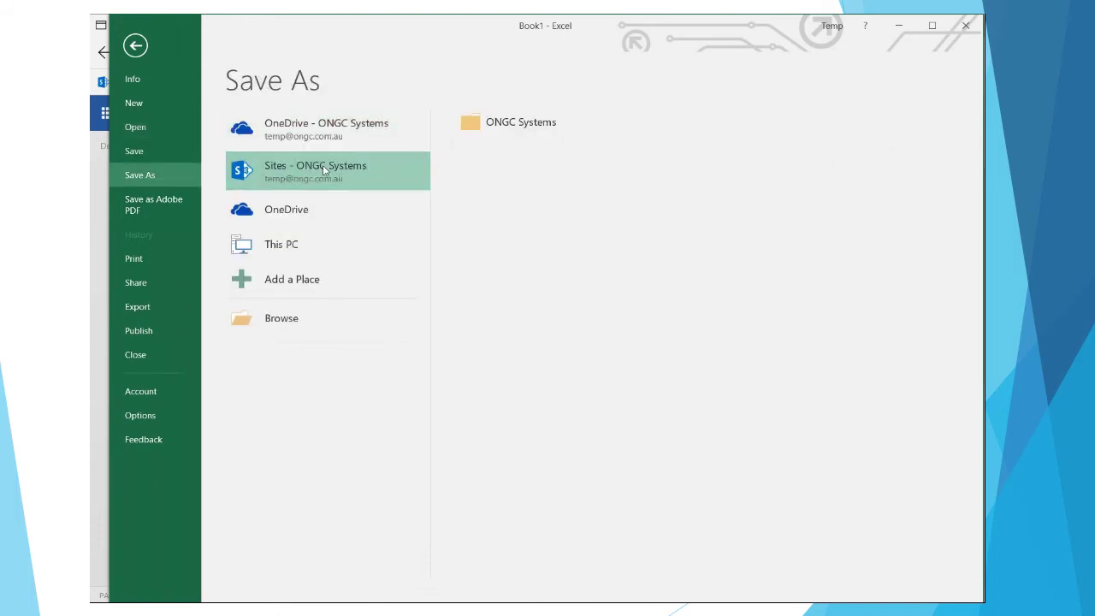
{"action": "left_click", "coordinate": [361, 127]}
{"action": "left_click", "coordinate": [157, 132]}
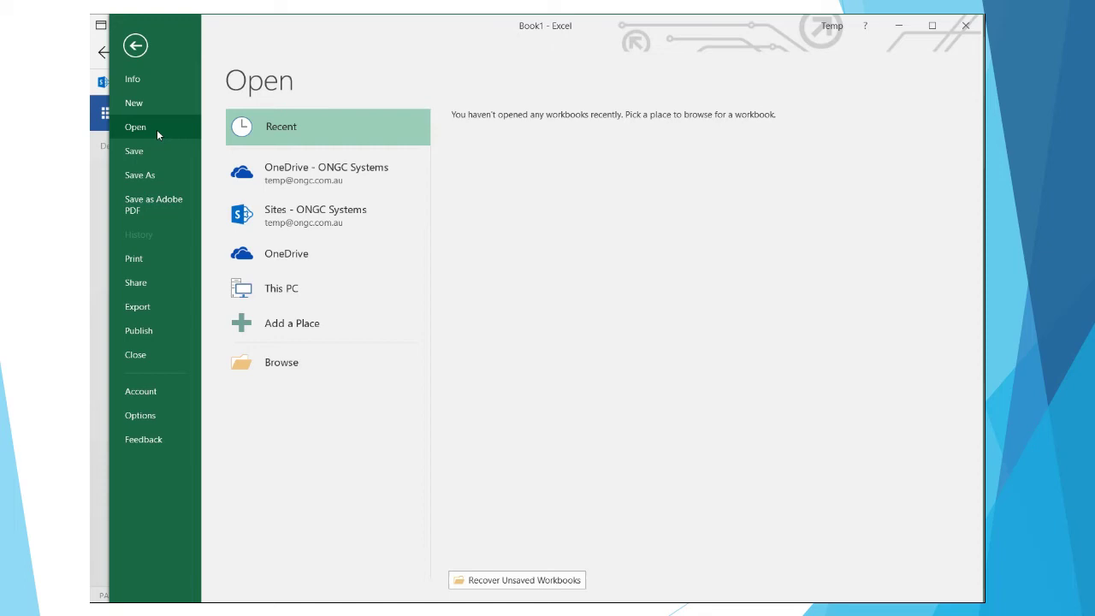
{"action": "left_click", "coordinate": [965, 26]}
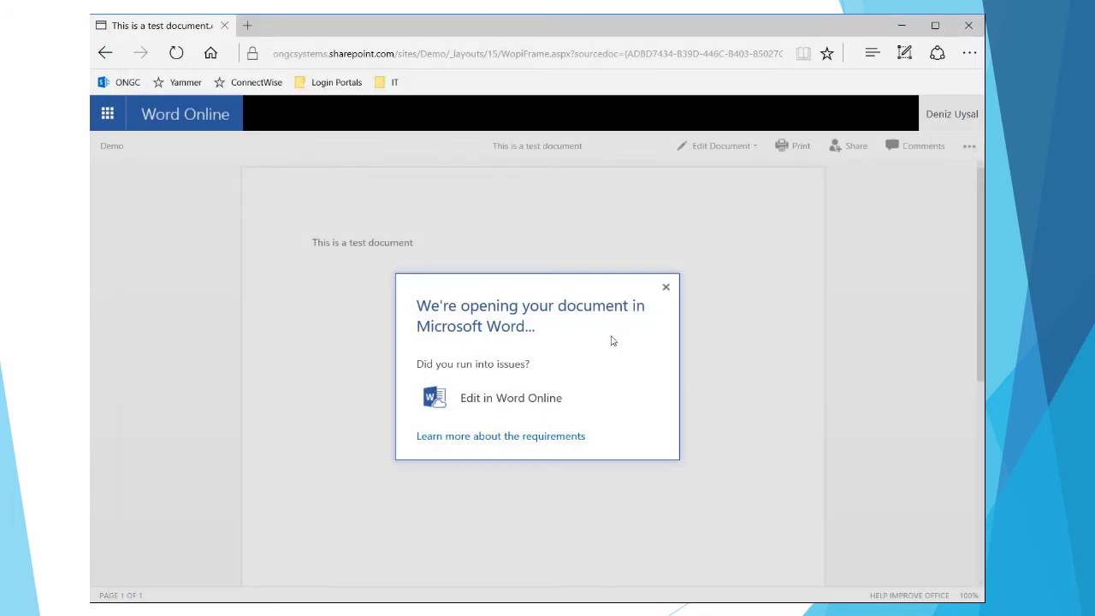
- Search the computer for Word and launch it
{"action": "key", "text": "super"}
{"action": "type", "text": "windows"}
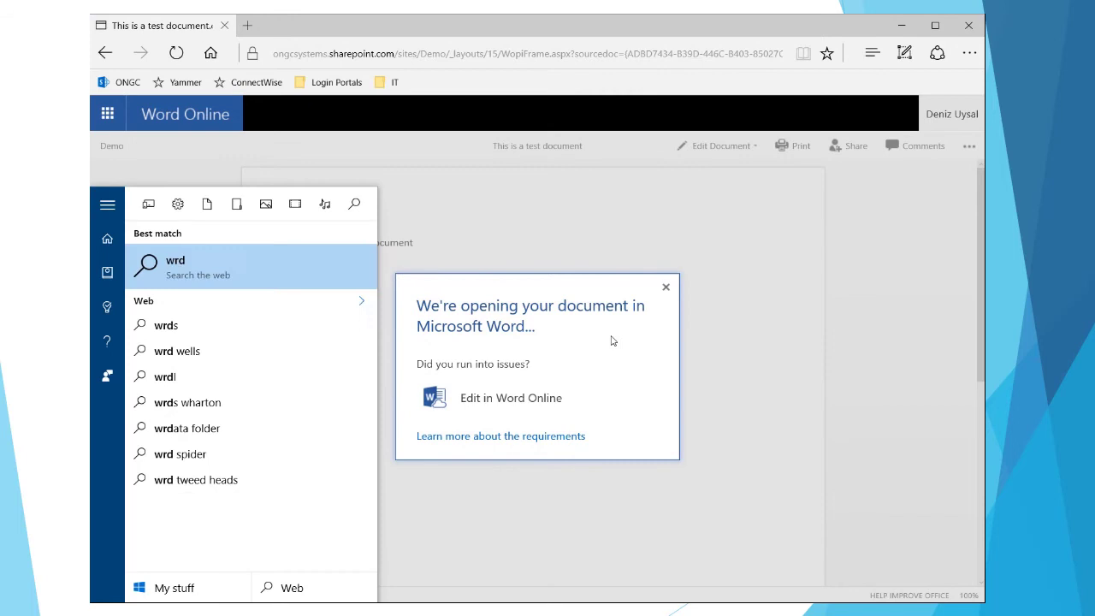
{"action": "type", "text": "ord"}
{"action": "key", "text": "Return"}
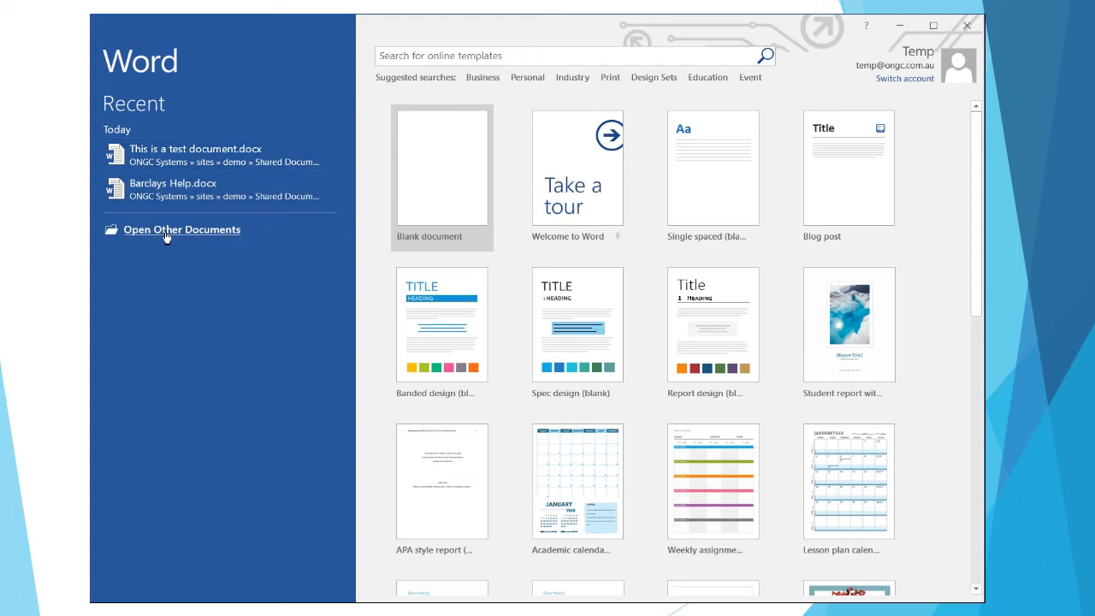
- Open "This is a test document" from the demo site's Shared Documents library under Sites - ONGC Systems
{"action": "left_click", "coordinate": [222, 242]}
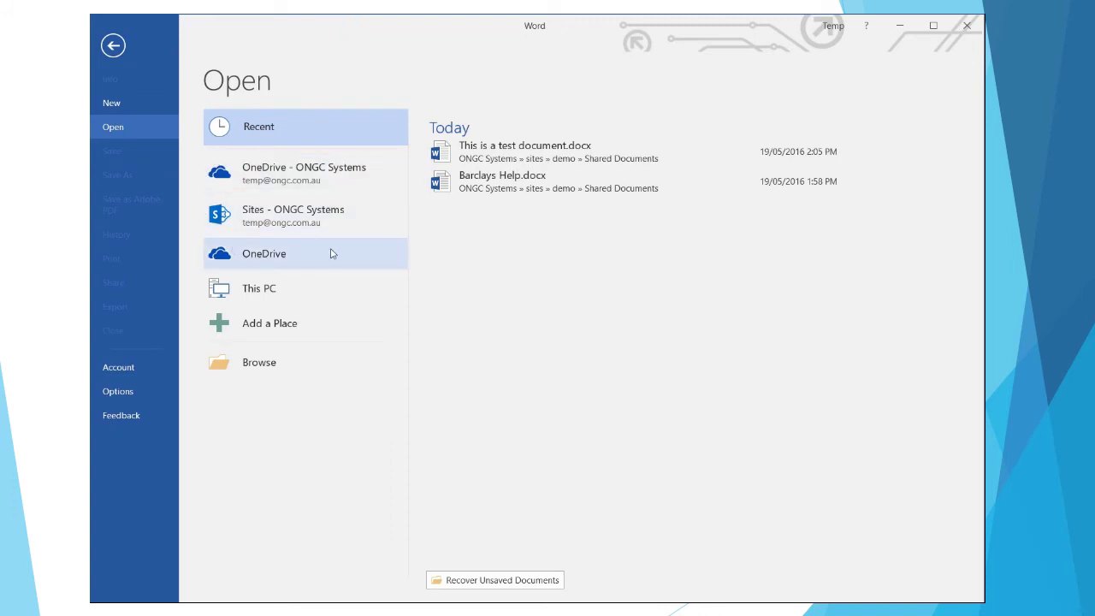
{"action": "left_click", "coordinate": [292, 224]}
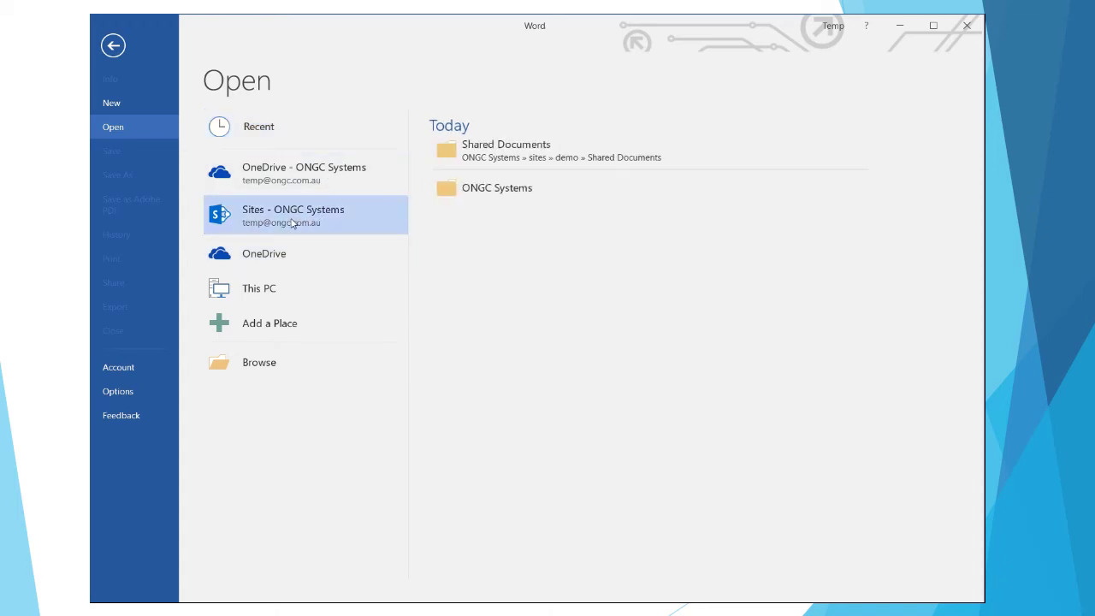
{"action": "left_click", "coordinate": [481, 158]}
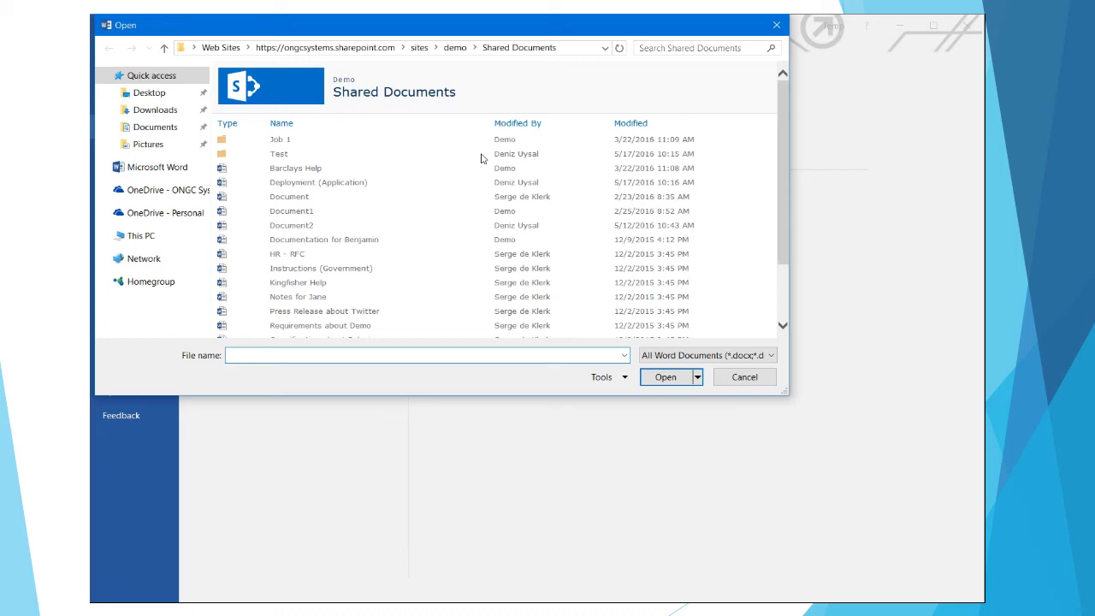
{"action": "left_click_drag", "start_coordinate": [780, 151], "coordinate": [767, 231]}
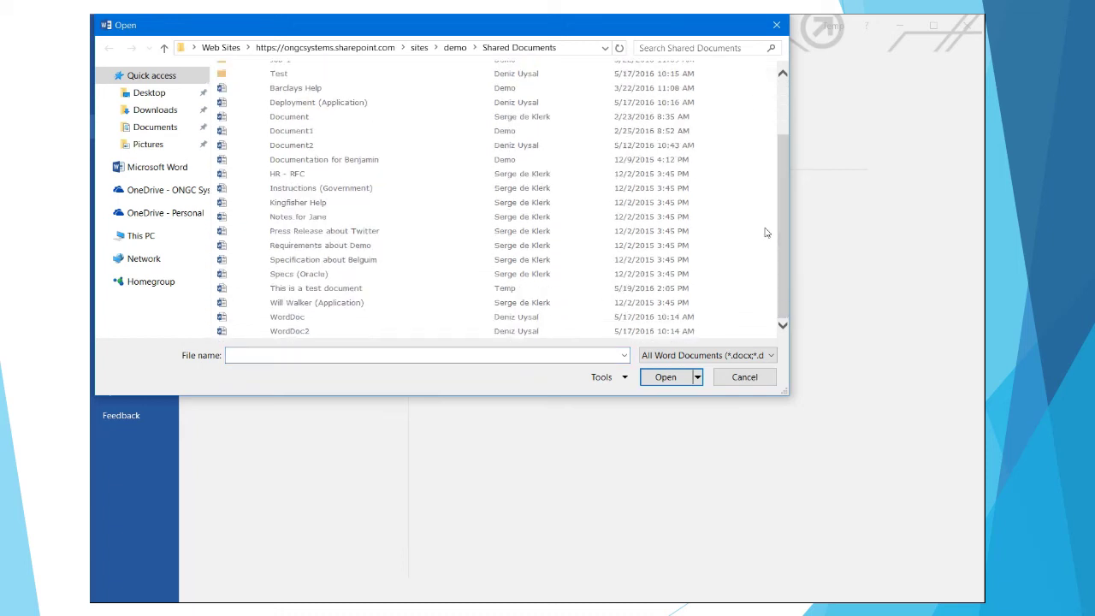
{"action": "left_click", "coordinate": [340, 292]}
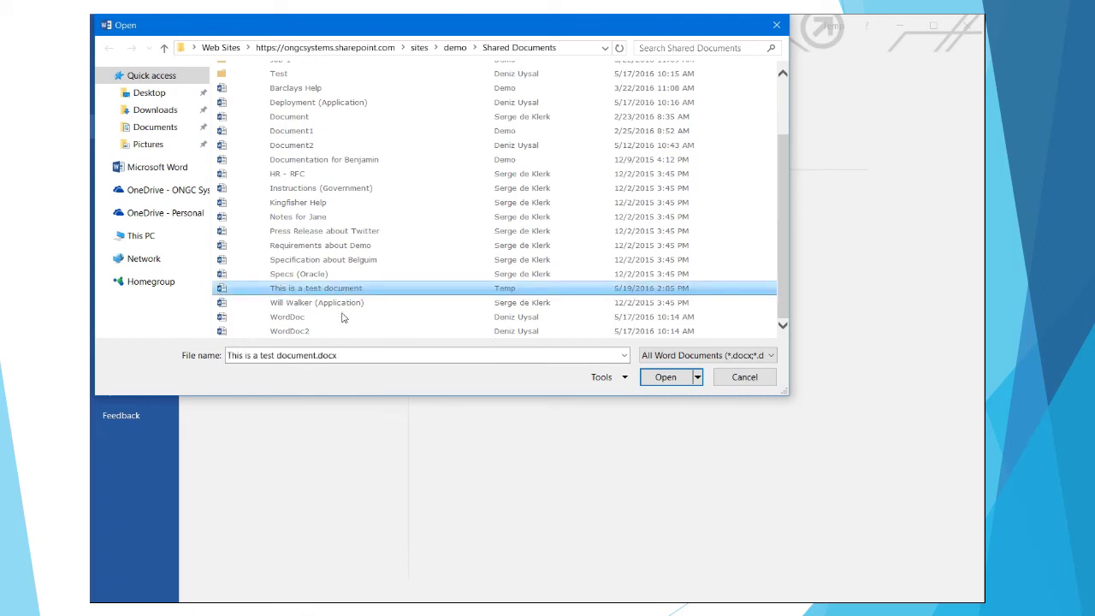
{"action": "left_click", "coordinate": [681, 379]}
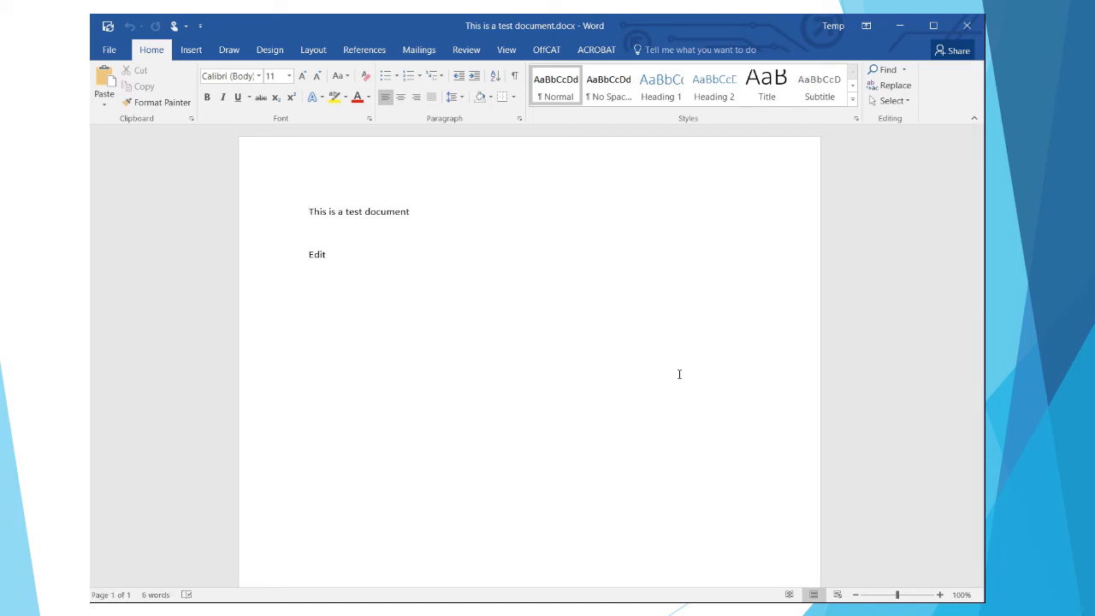
{"action": "mouse_move", "coordinate": [565, 19]}
{"action": "left_click", "coordinate": [562, 58]}
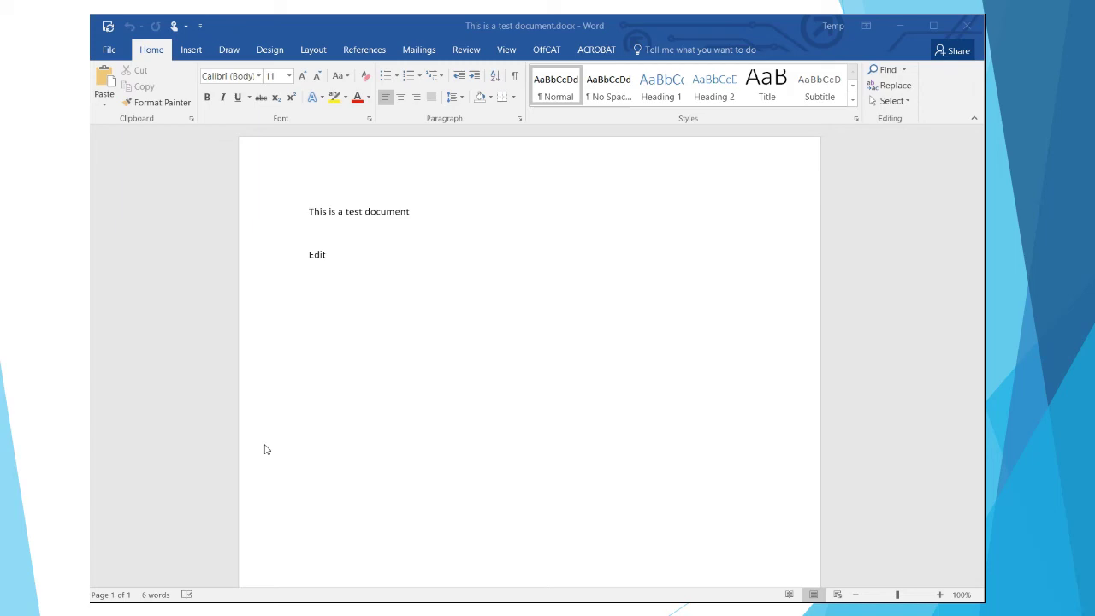
- Search the computer for "adobe" and launch Adobe Acrobat DC
{"action": "key", "text": "super"}
{"action": "type", "text": "adobe"}
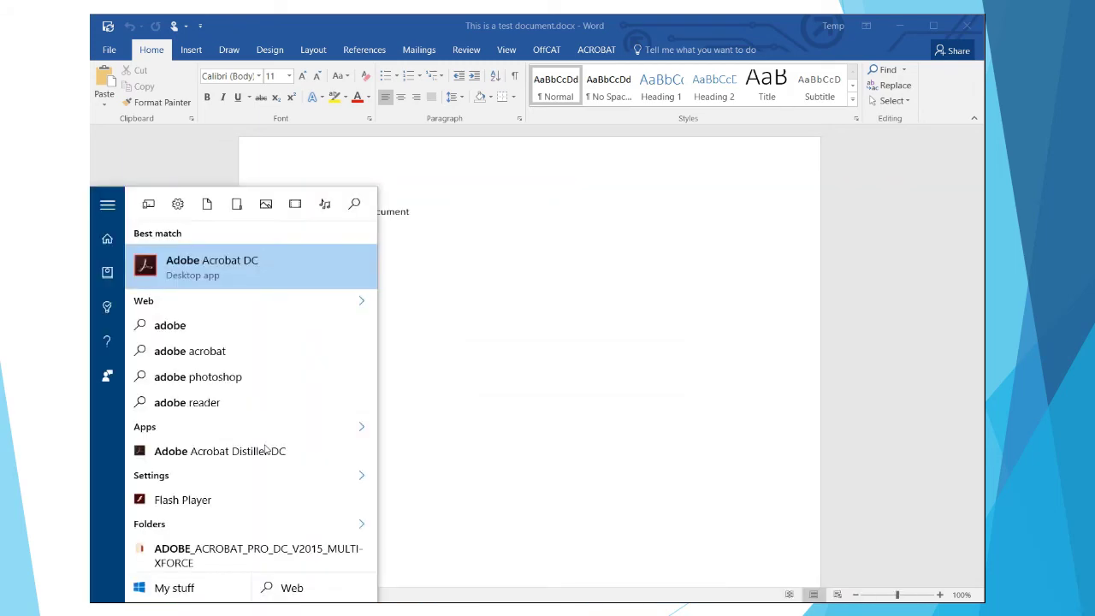
{"action": "left_click", "coordinate": [221, 267]}
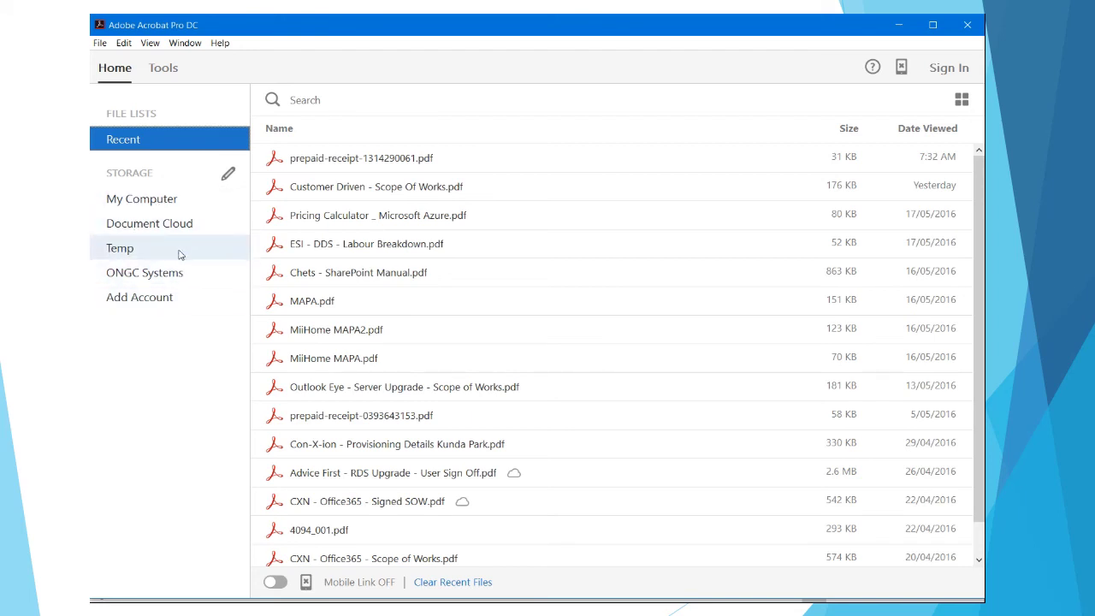
- Open "This is a test document.pdf" from the Temp SharePoint storage without checking it out
{"action": "left_click", "coordinate": [135, 251]}
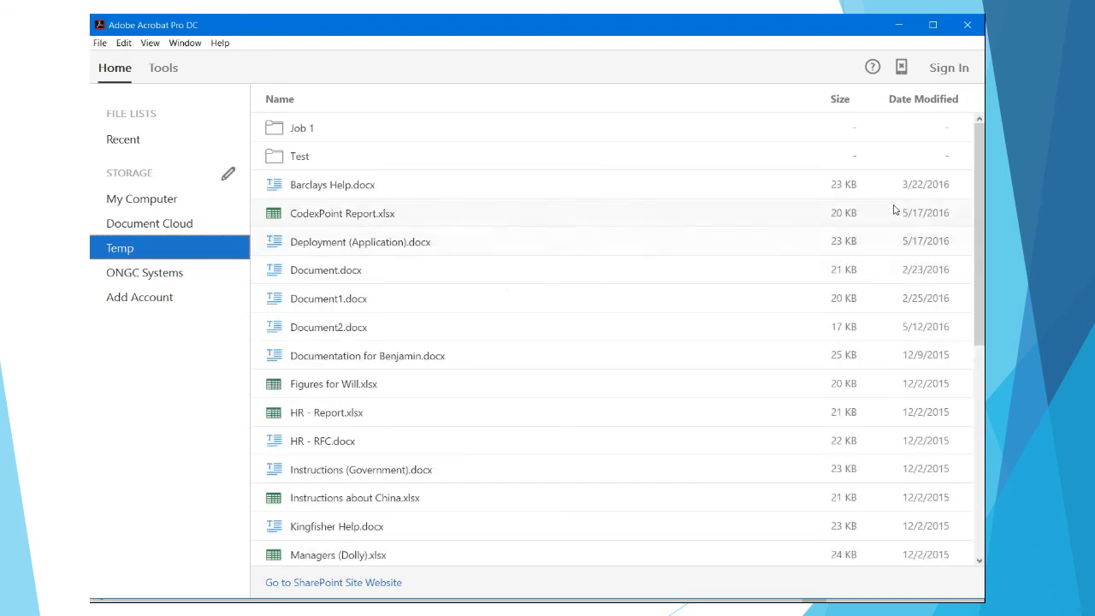
{"action": "left_click", "coordinate": [971, 164]}
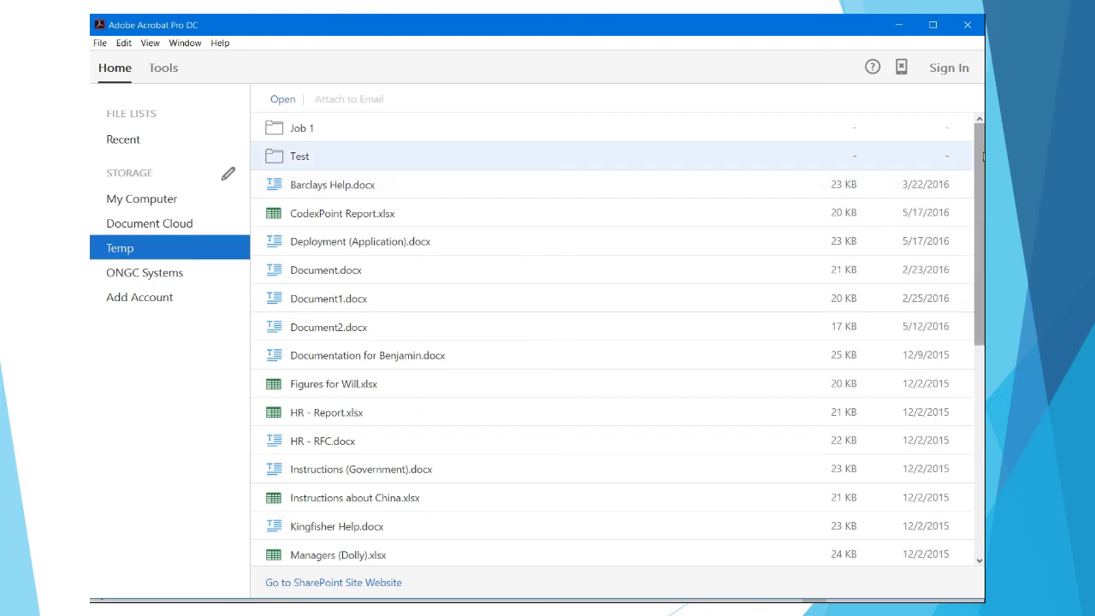
{"action": "left_click_drag", "start_coordinate": [982, 155], "coordinate": [972, 374]}
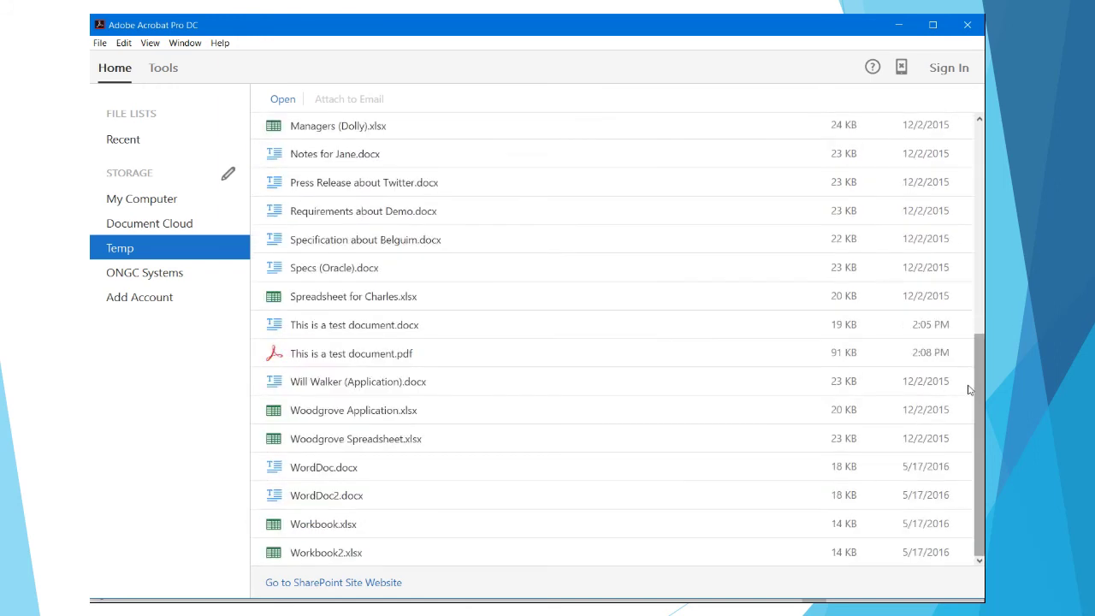
{"action": "left_click", "coordinate": [384, 357]}
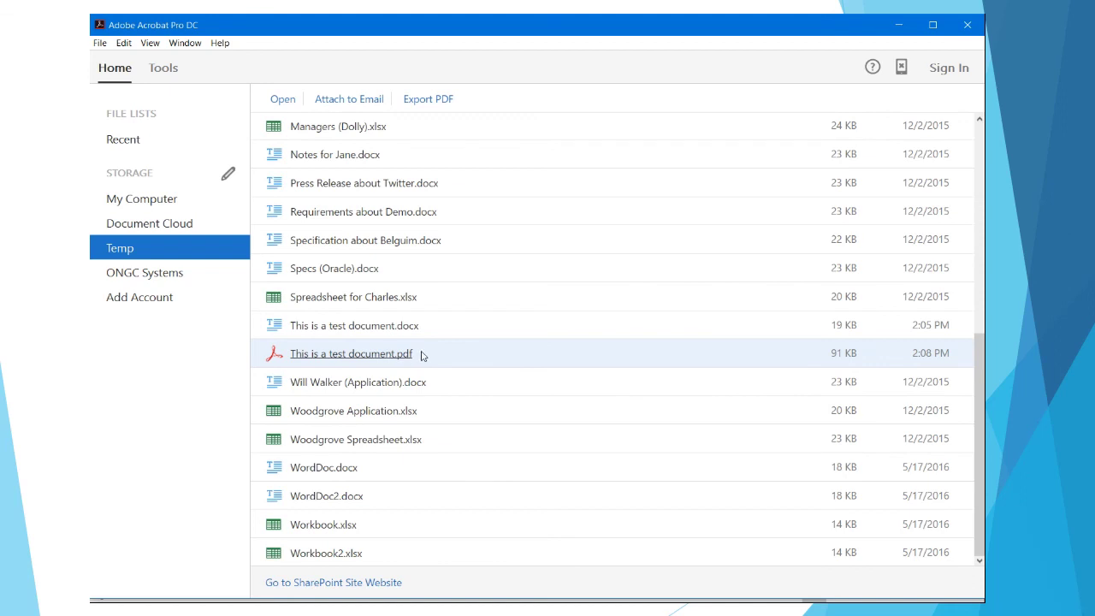
{"action": "double_click", "coordinate": [409, 356]}
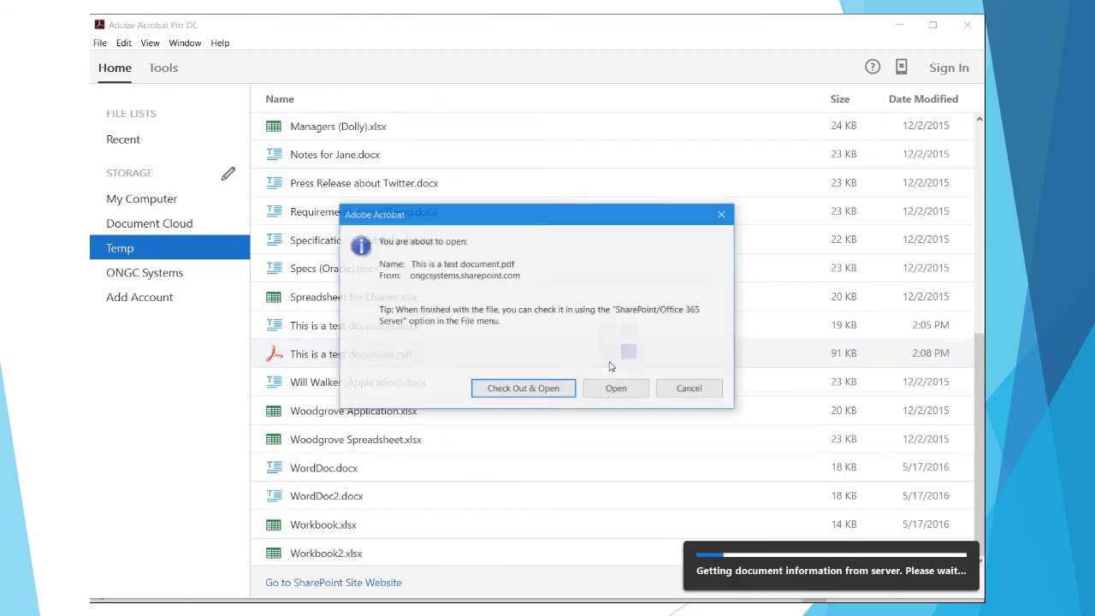
{"action": "left_click", "coordinate": [632, 388]}
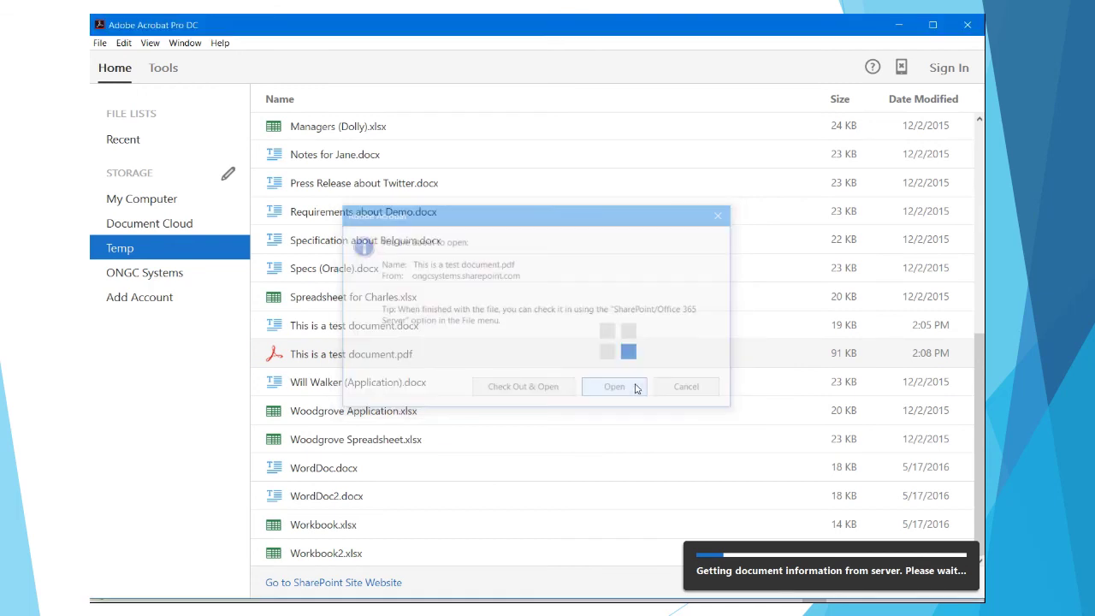